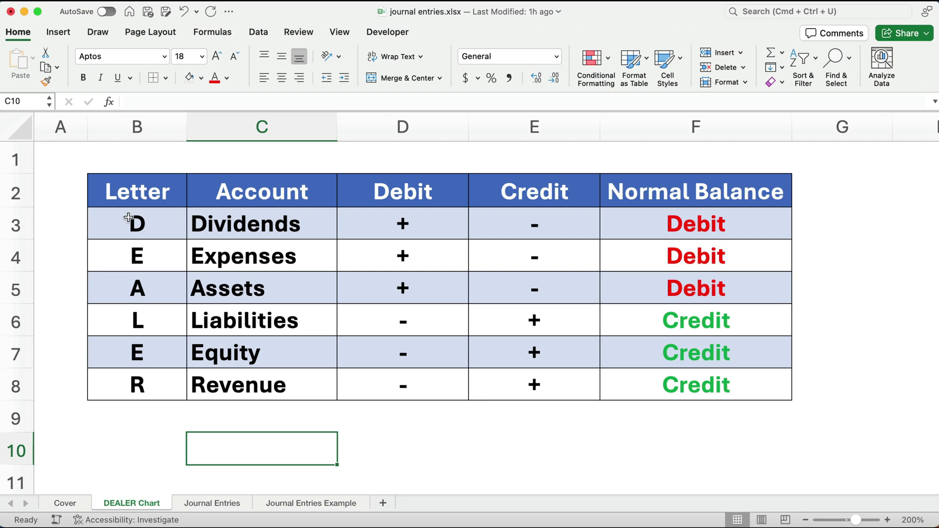
Review the debit and credit rules on the DEALER Chart sheet and the layout of the sample entry on the Journal Entries sheet
drag(130, 217, 686, 302)
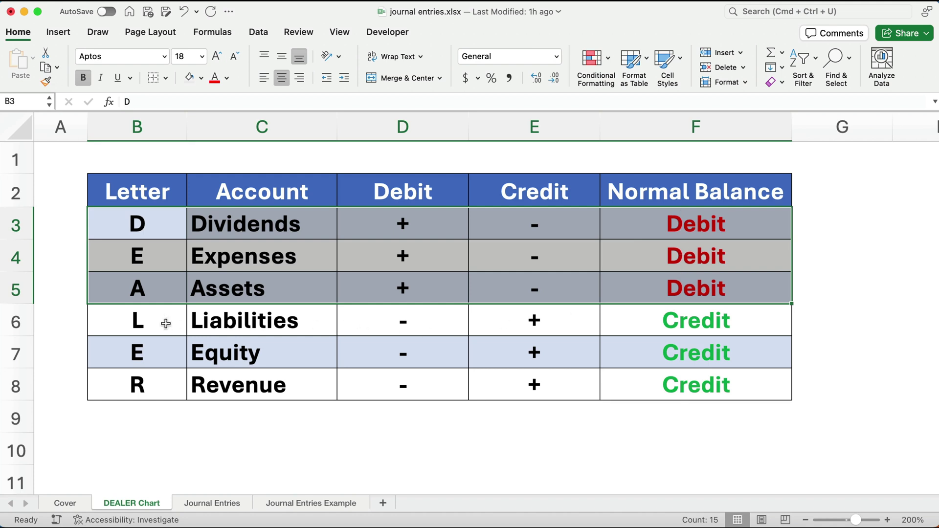
drag(147, 321, 673, 390)
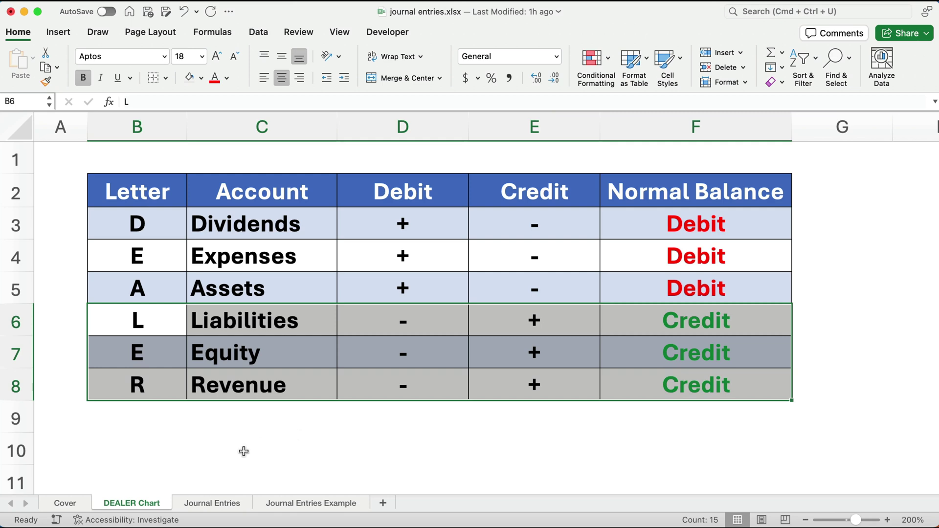
click(211, 503)
click(237, 398)
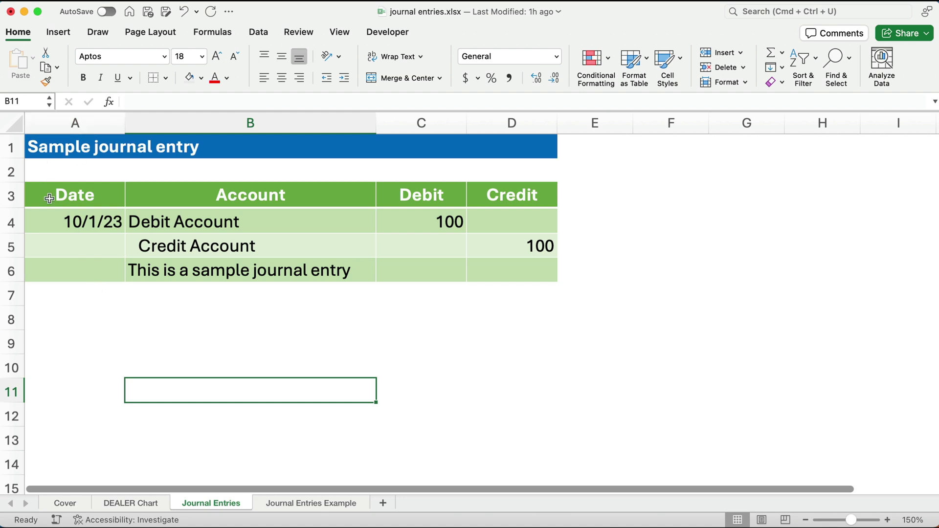
drag(46, 193, 501, 281)
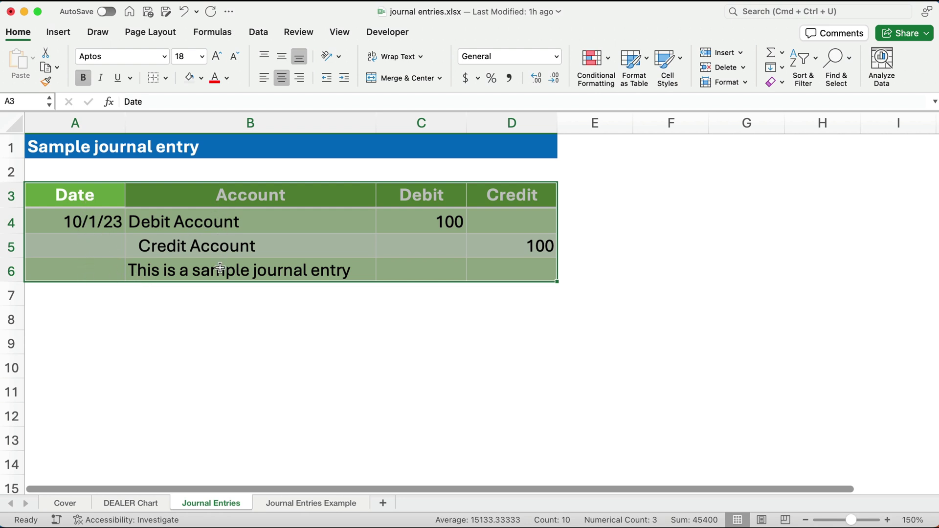
click(208, 318)
click(154, 230)
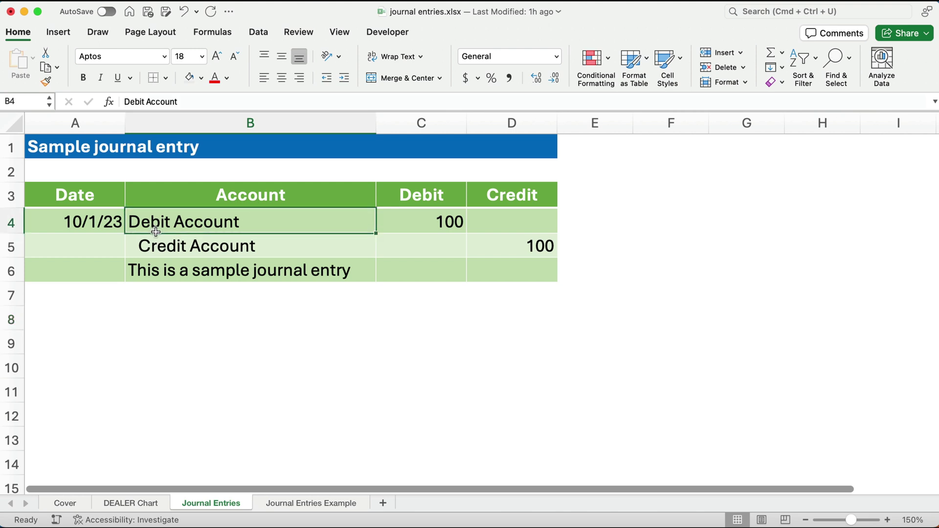
click(161, 246)
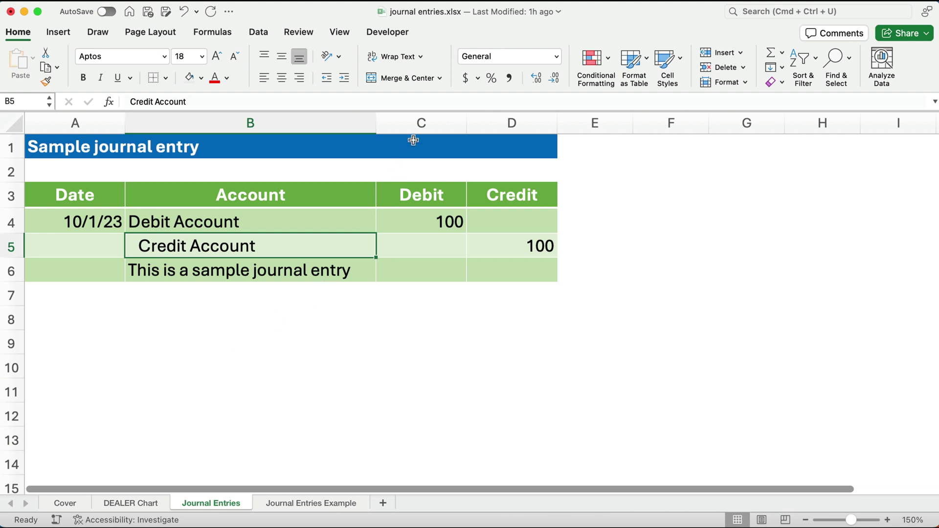
click(420, 123)
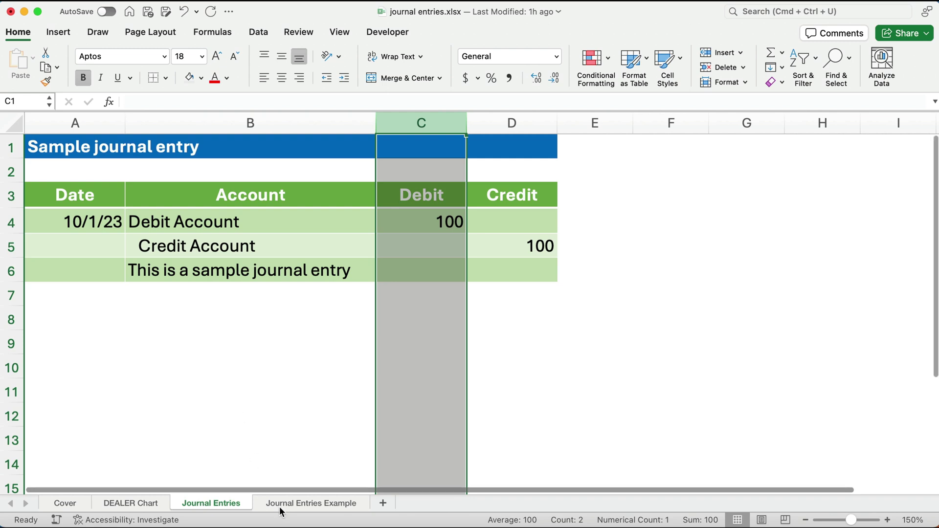
click(143, 510)
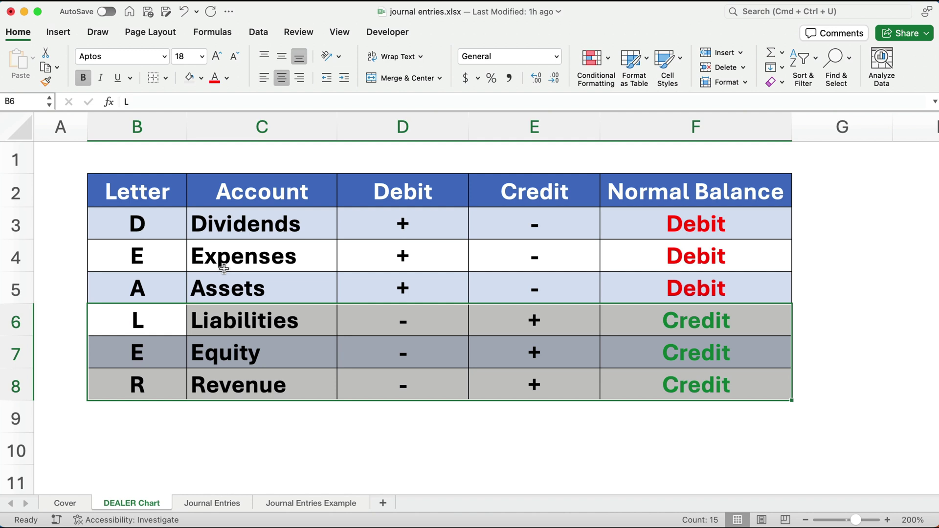
drag(138, 289, 696, 301)
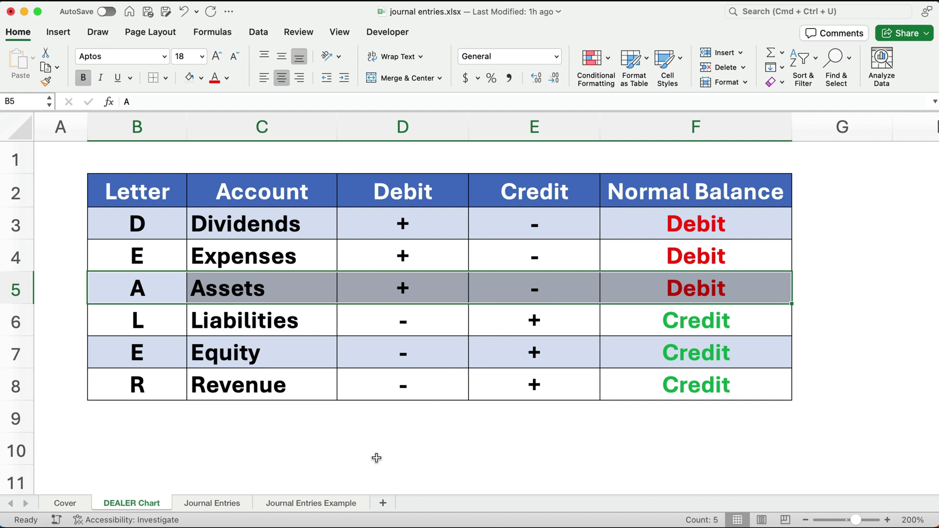
On the Journal Entries Example sheet, enter the date 1/1/23 in A6 for the January 1 transaction
click(335, 502)
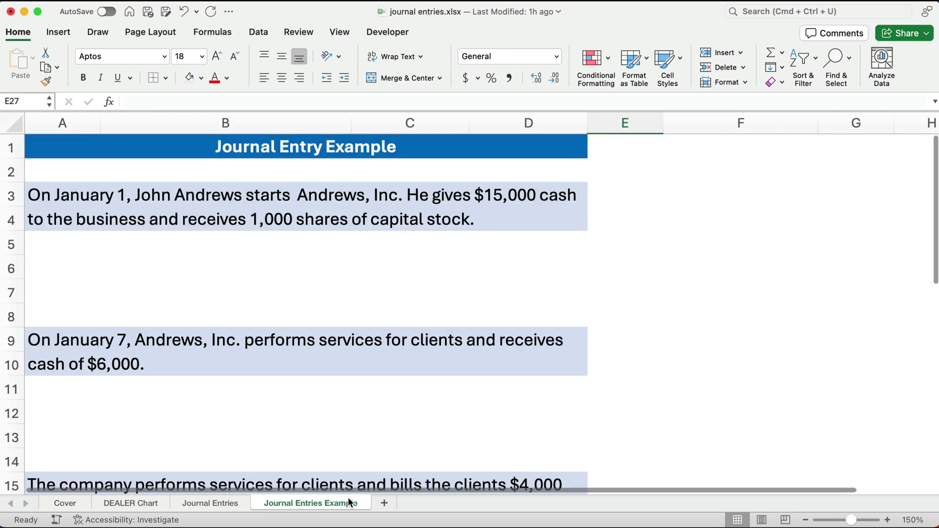
click(679, 305)
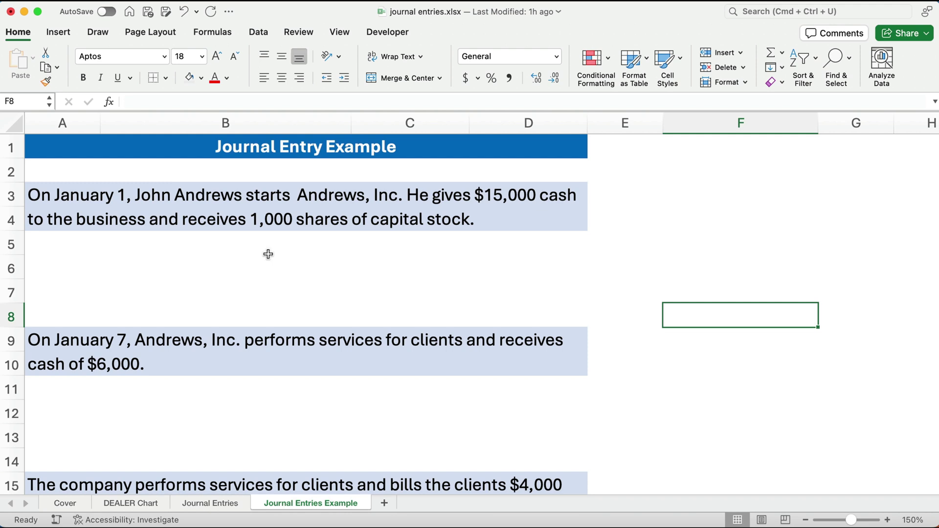
click(60, 265)
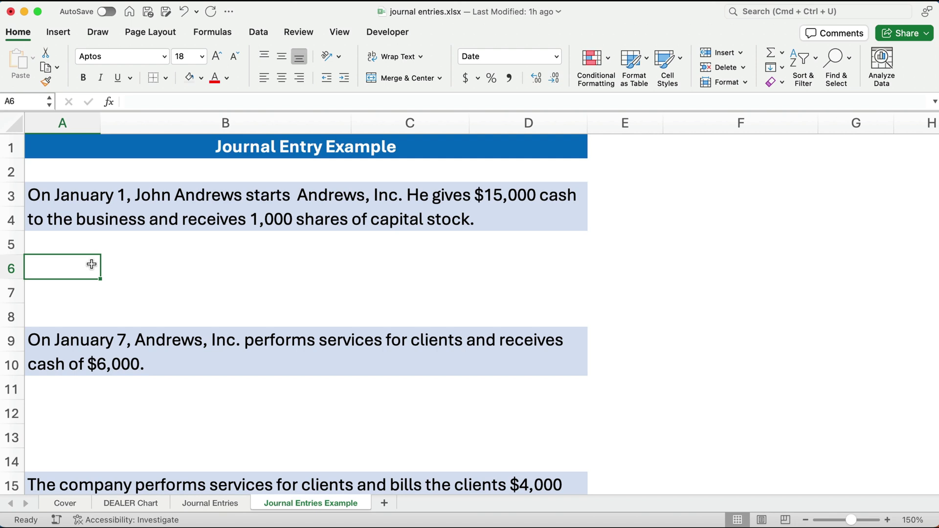
text(1/1/23)
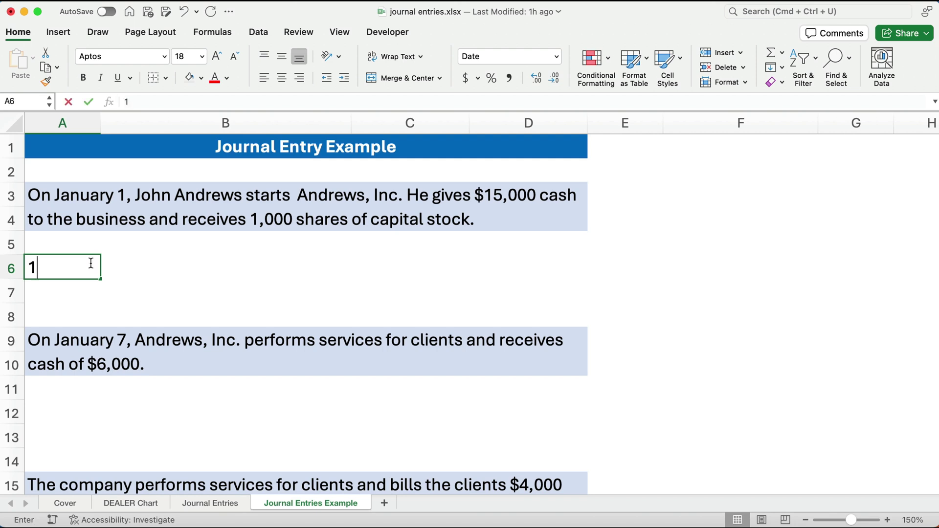
key(Tab)
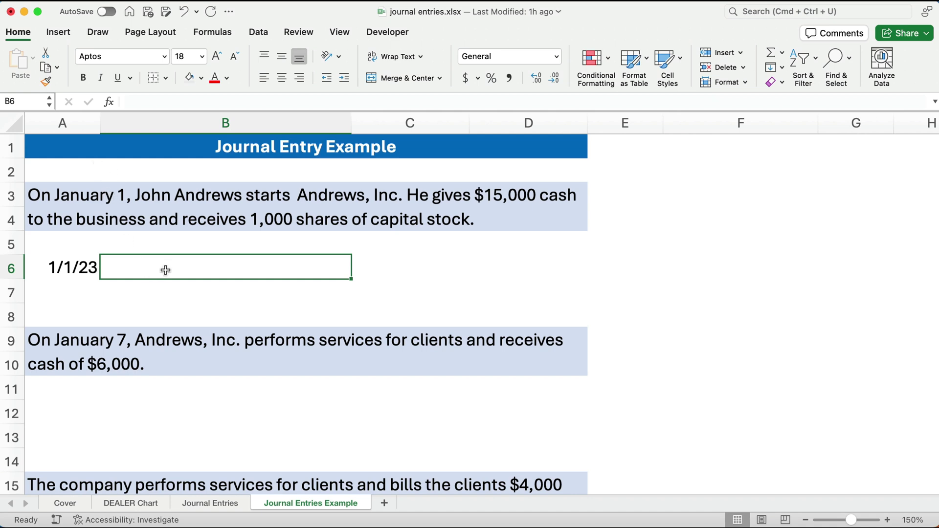
Enter the January 1 amounts: a debit of 15000 in C6 and a credit of 15000 in D7
drag(163, 269, 168, 294)
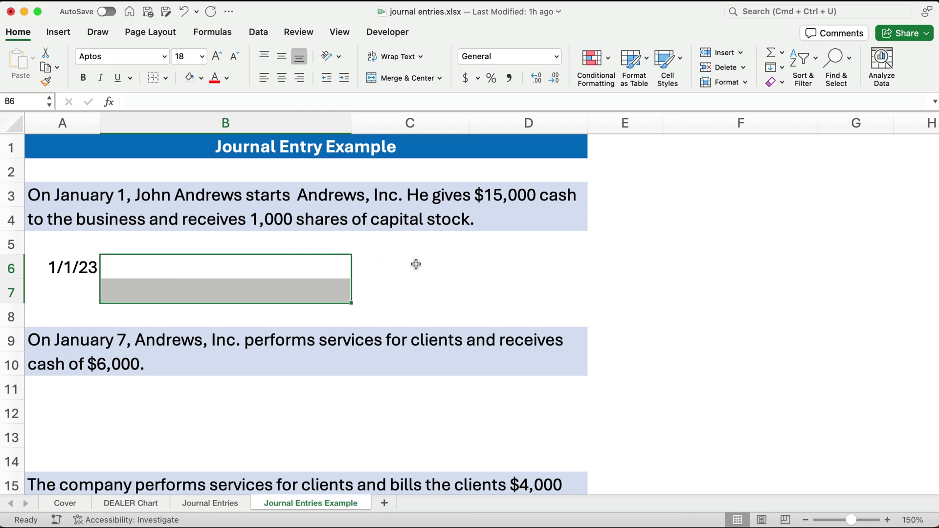
drag(420, 264, 424, 315)
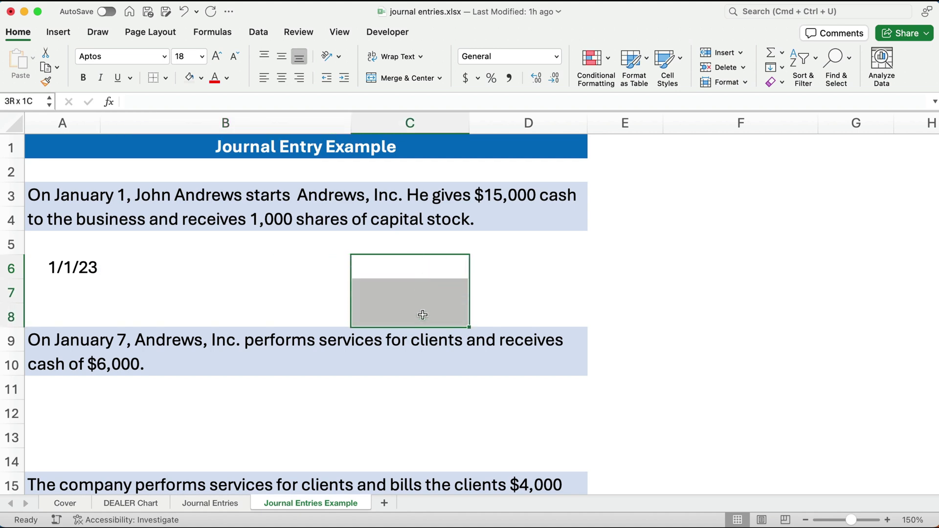
drag(530, 262, 485, 310)
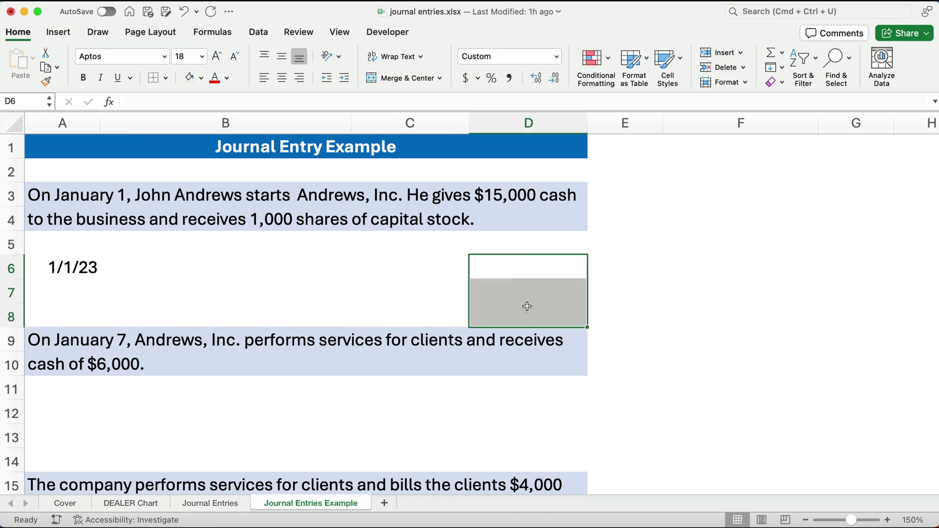
click(420, 256)
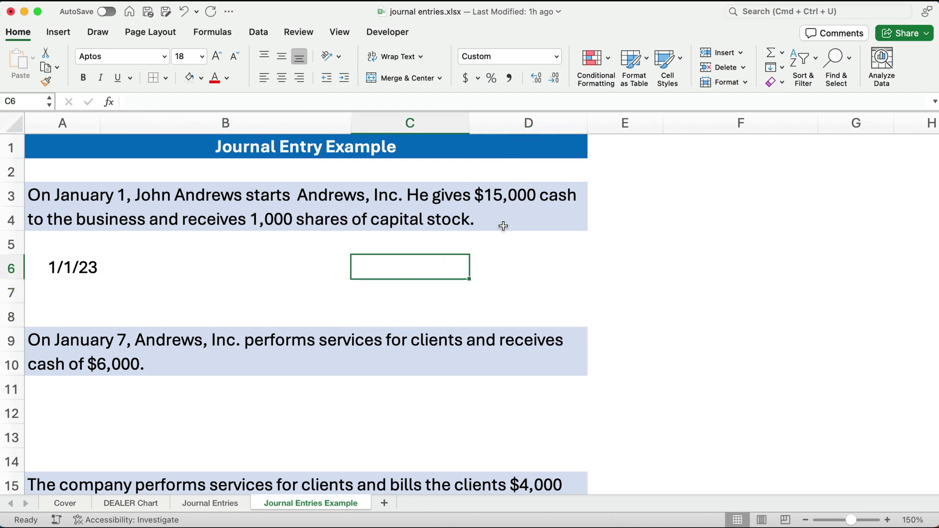
text(1)
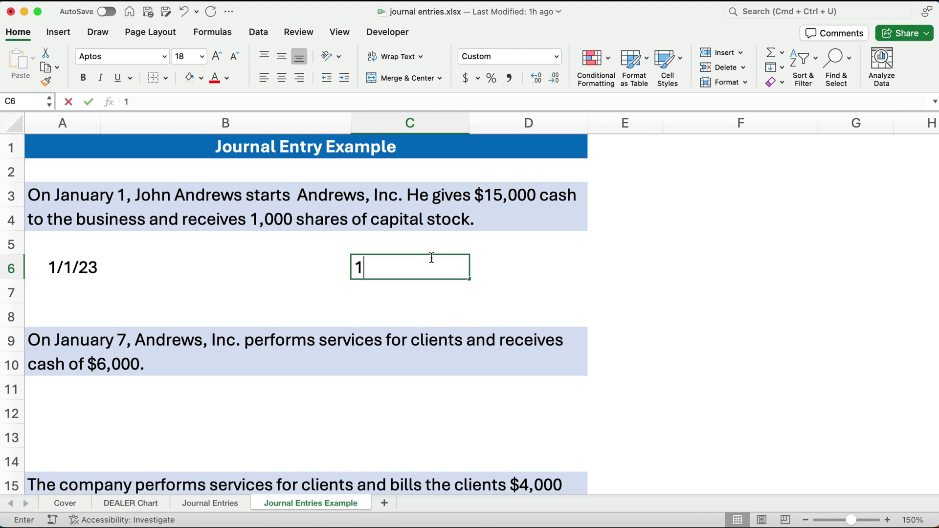
text(5000)
key(Tab)
key(Down)
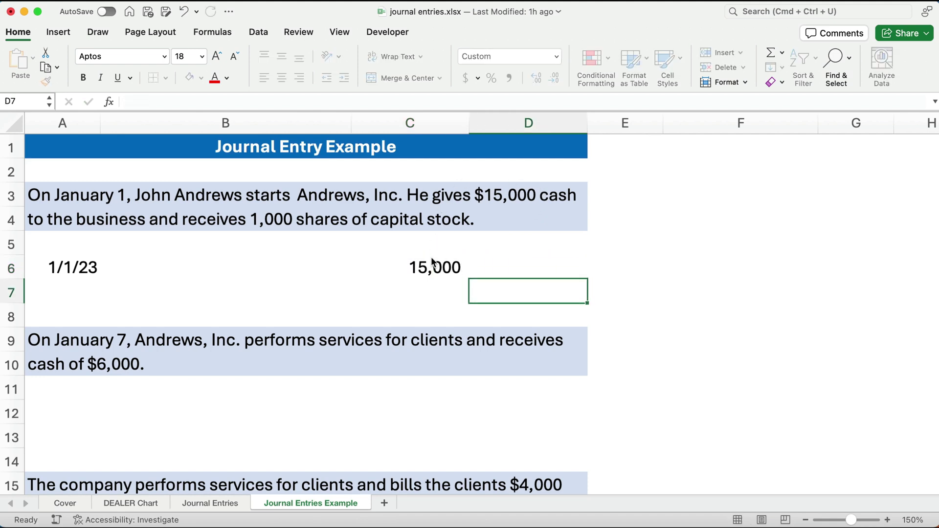
text(15000)
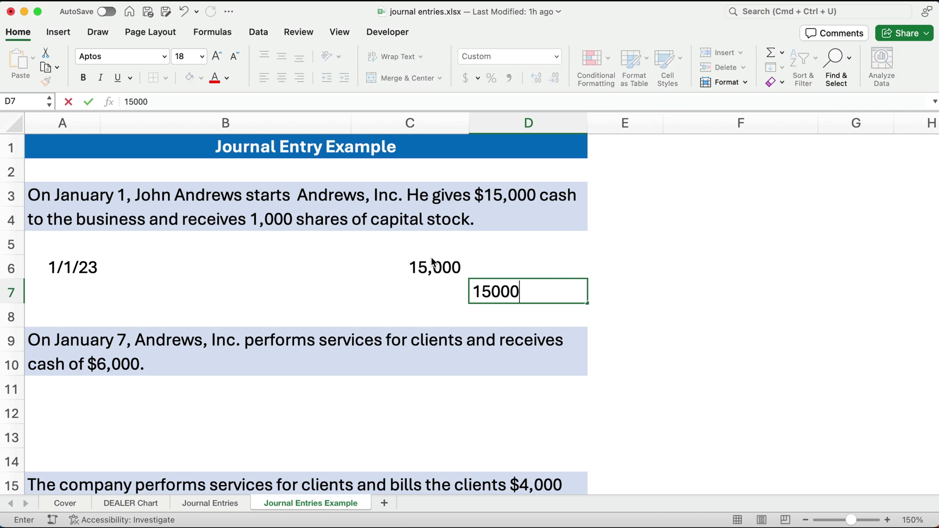
key(Left)
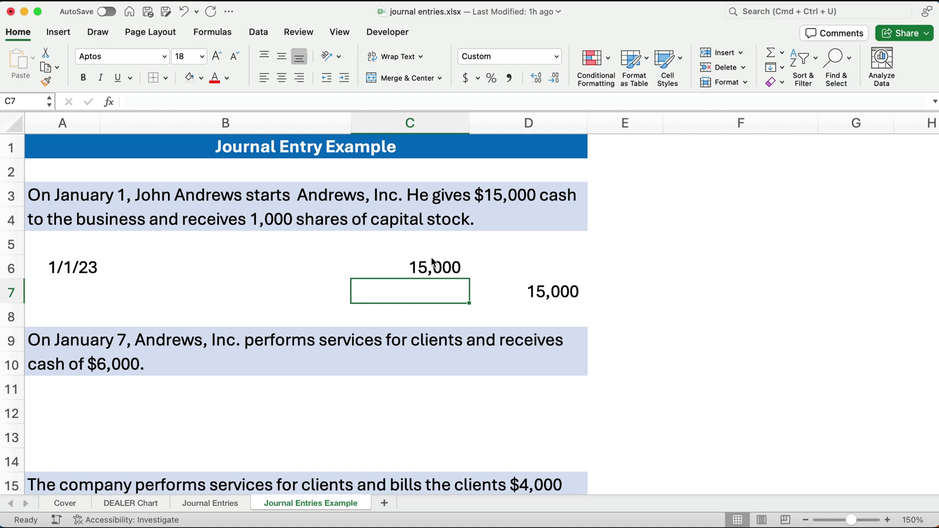
Enter the January 1 account names: Cash in B6 and an indented Capital stock in B7
drag(64, 225, 579, 220)
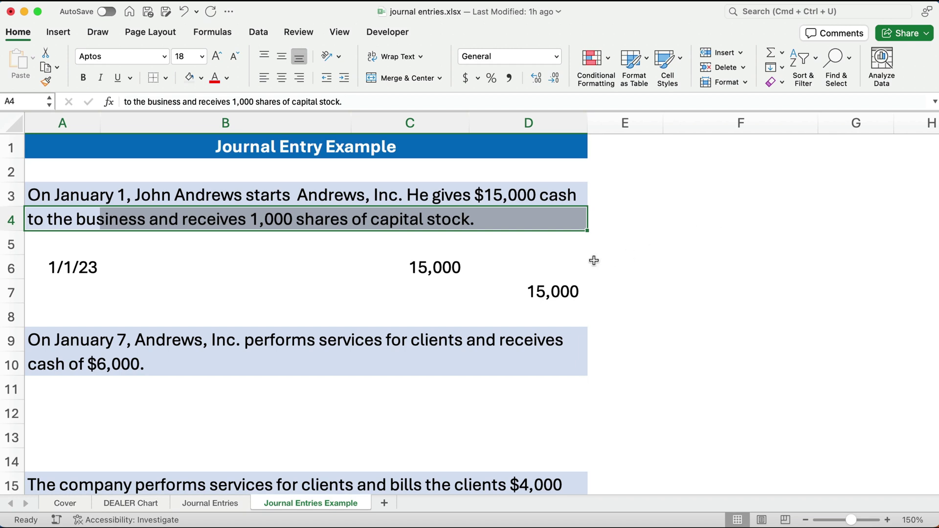
click(174, 270)
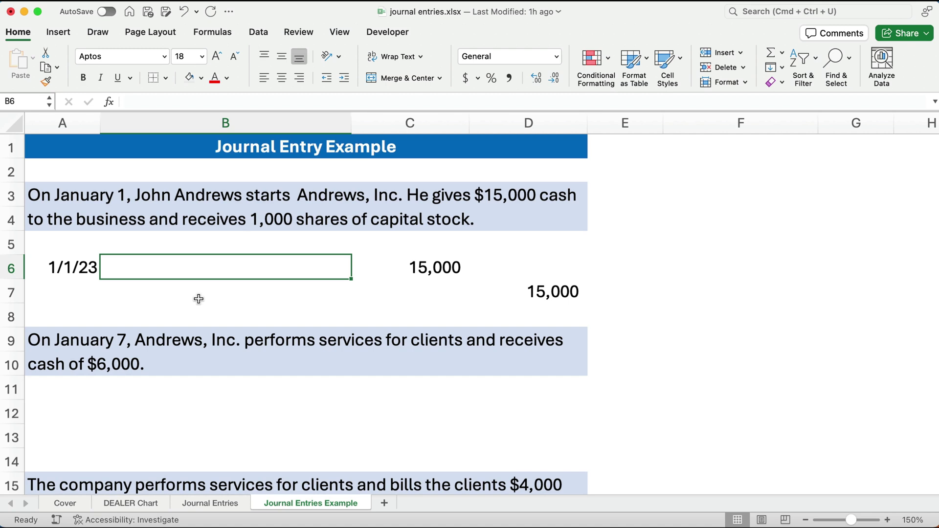
text(Cash)
key(Return)
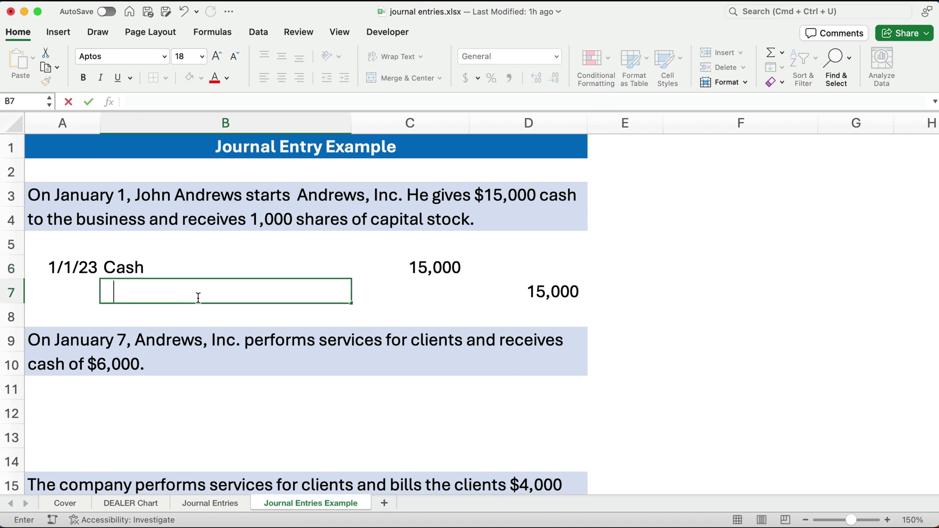
text(Capit)
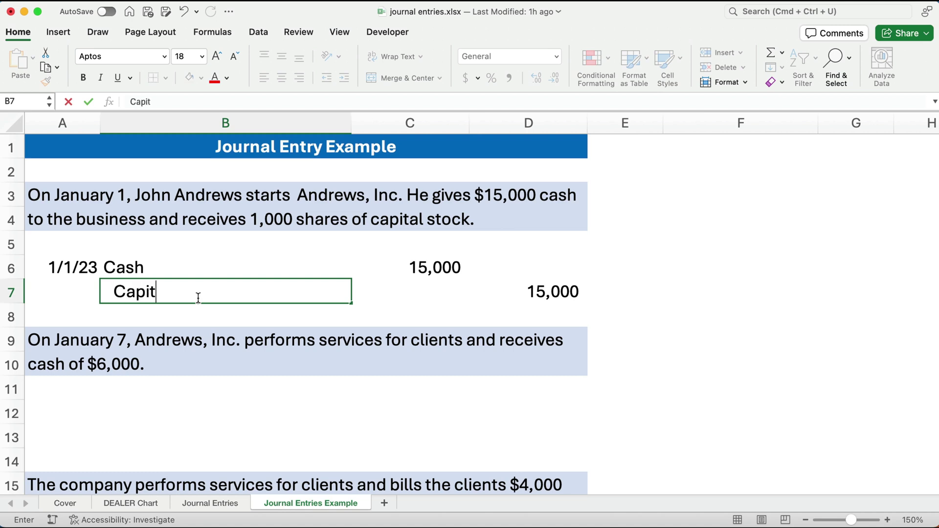
text(al stock)
Add the explanatory notes "asset increases" in F6 and "equity increases" in F7 beside the January 1 entry
click(671, 272)
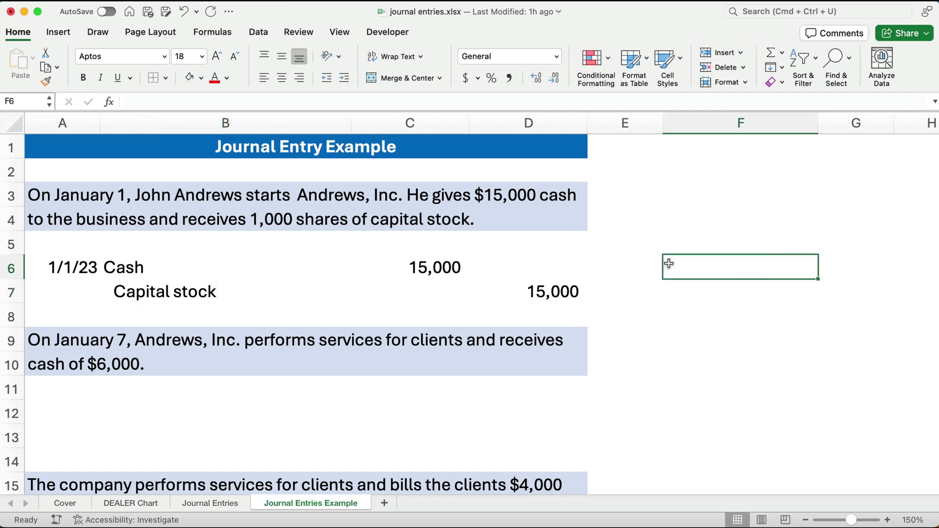
text(asset)
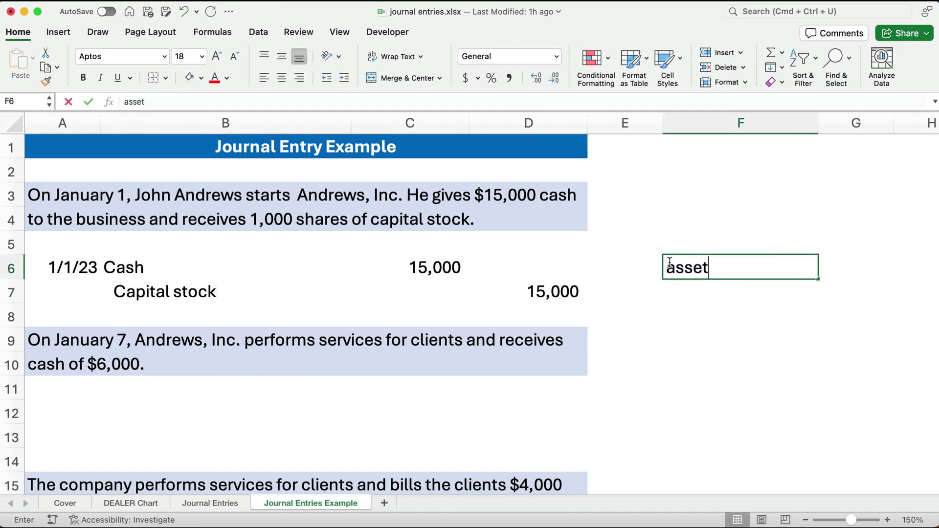
text( increases)
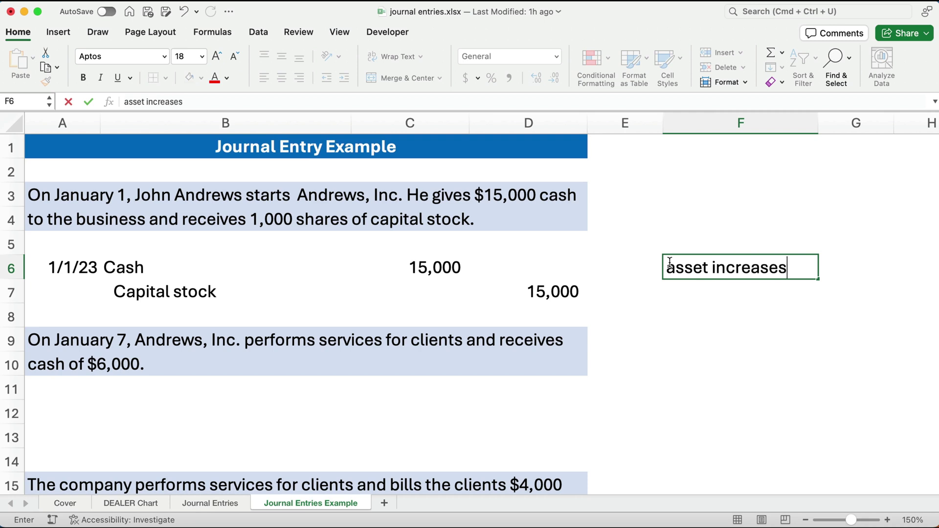
key(Return)
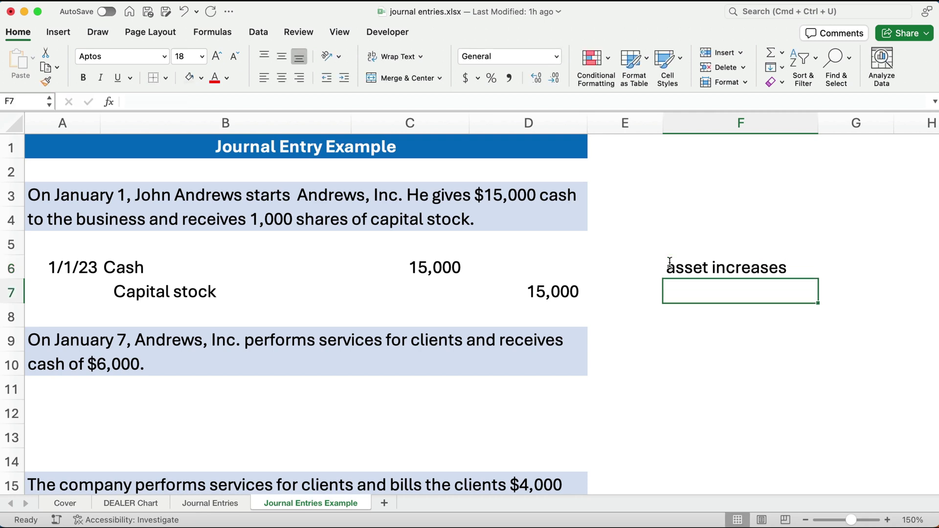
text(equity in)
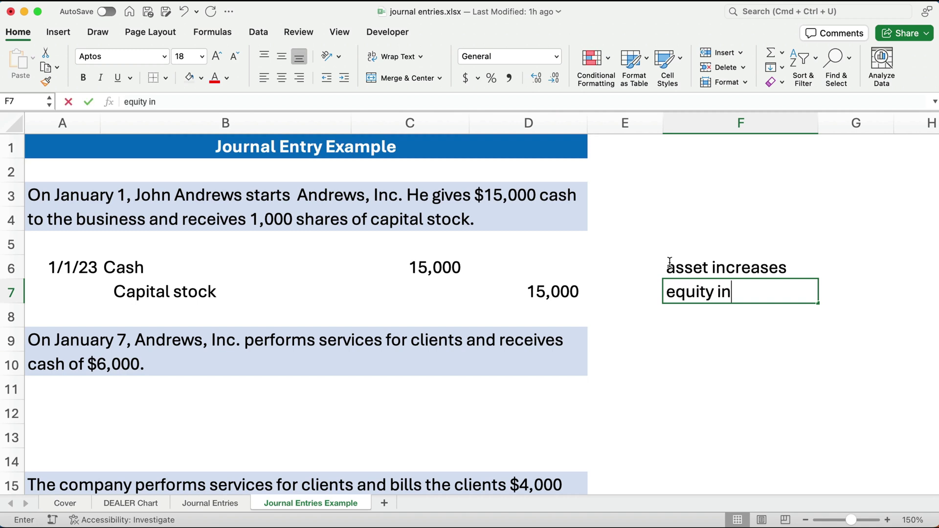
text(creas)
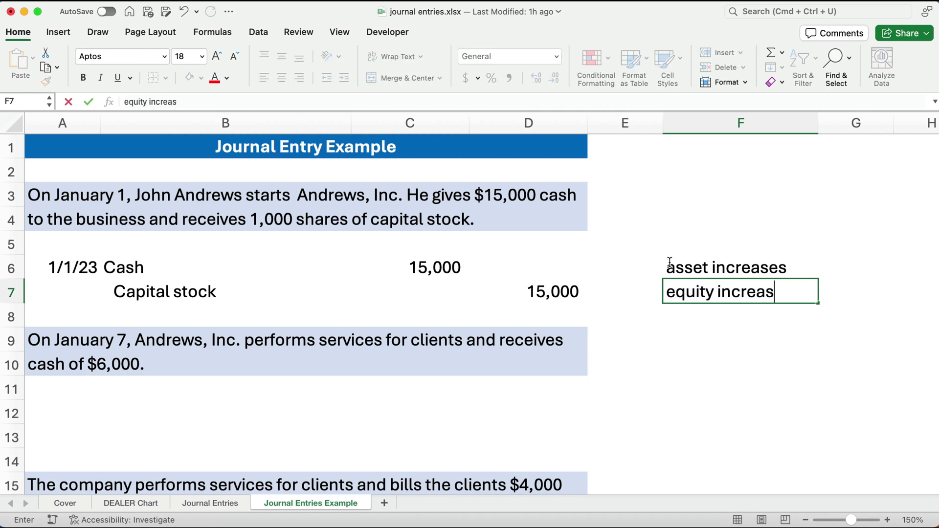
text(es)
key(Return)
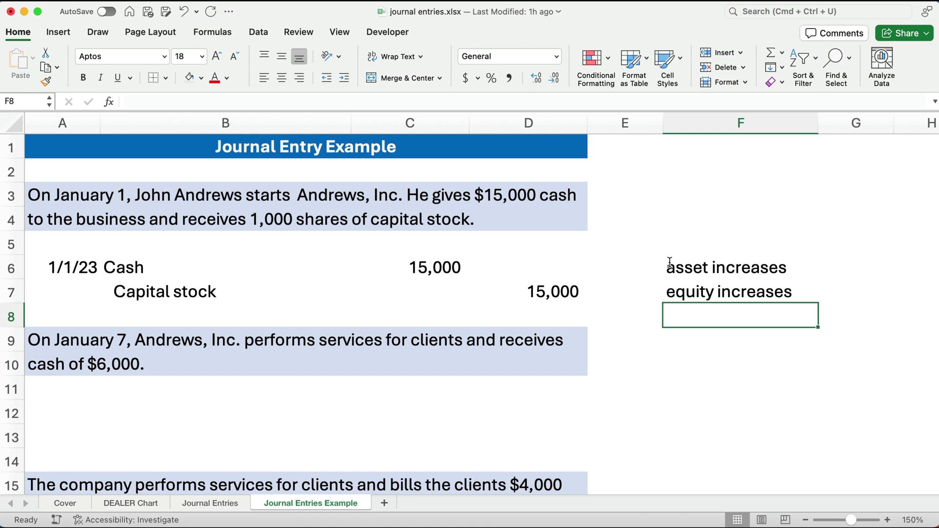
Check the DEALER Chart for the debit and credit rules of each account type, and return to the Journal Entries Example sheet
scroll(264, 321, down, 1)
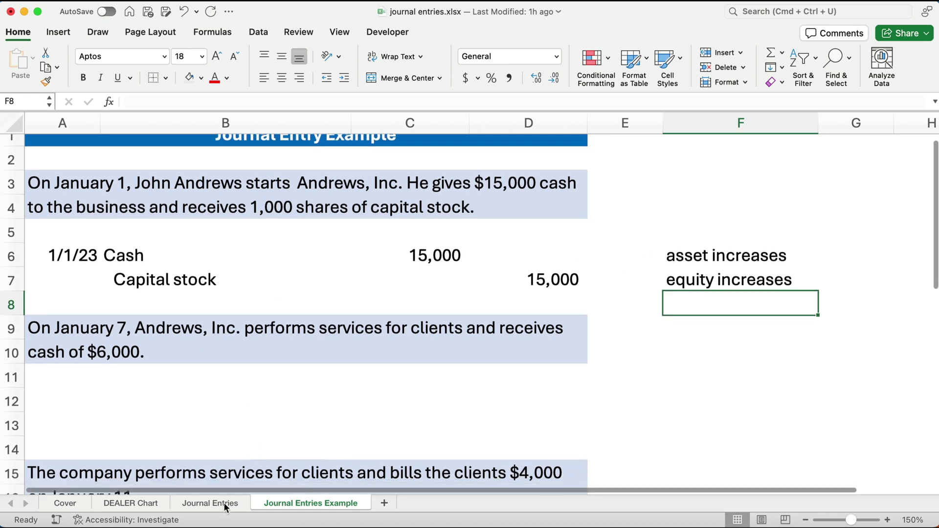
click(223, 503)
click(155, 506)
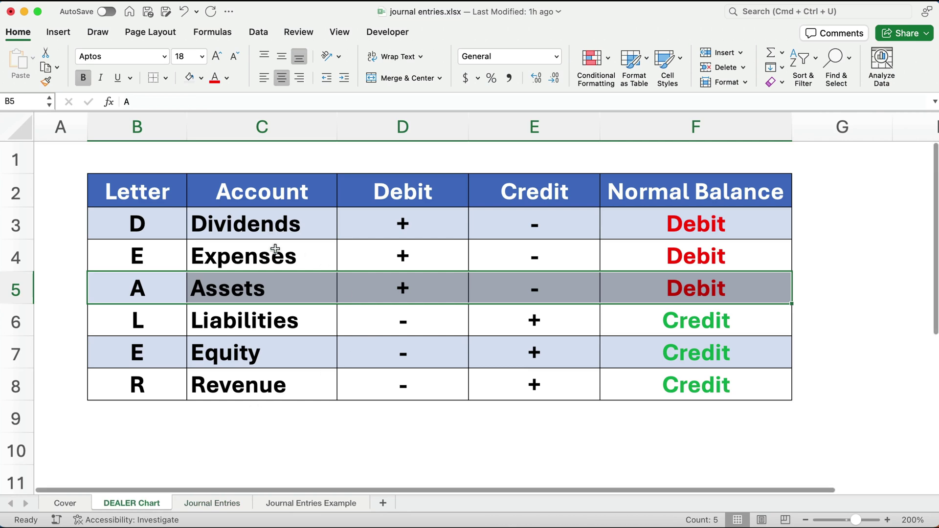
click(310, 504)
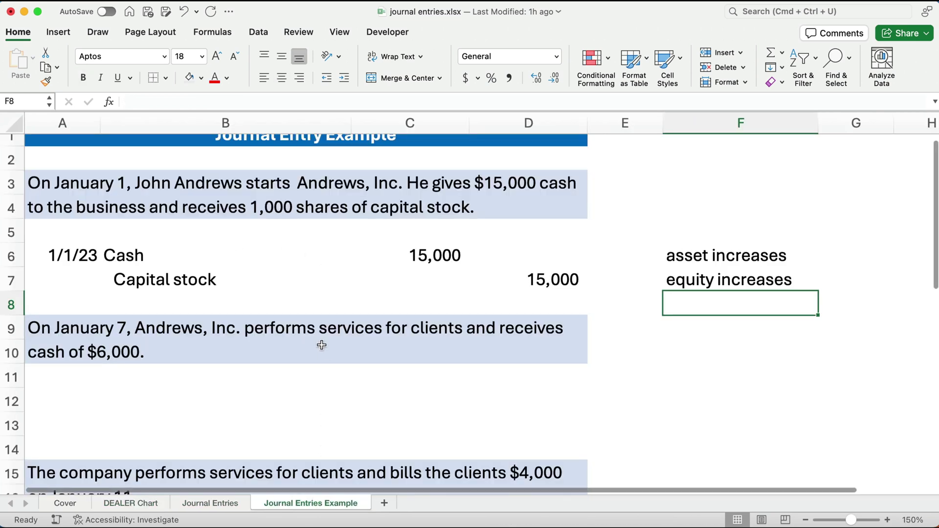
Start the January 7 entry with the date 1/7/23 in A12 and the account Cash in B12
scroll(253, 348, down, 2)
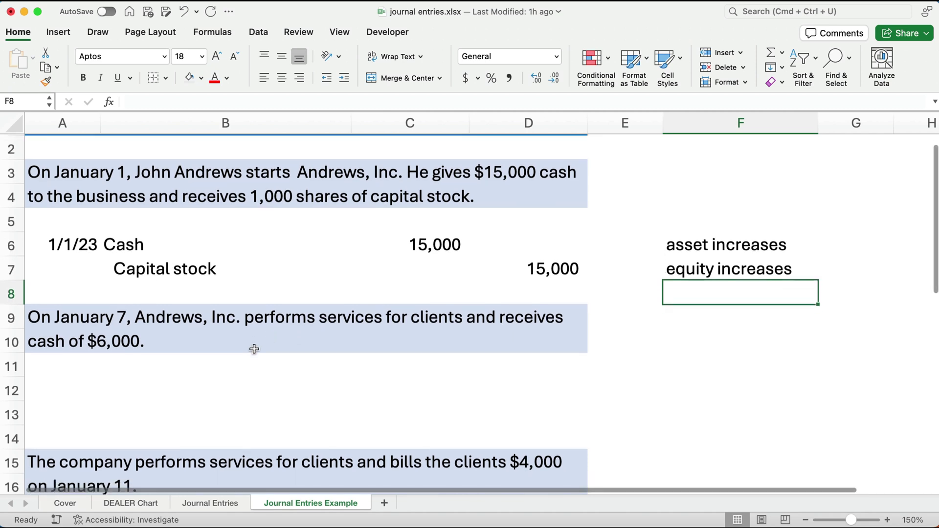
scroll(294, 338, down, 2)
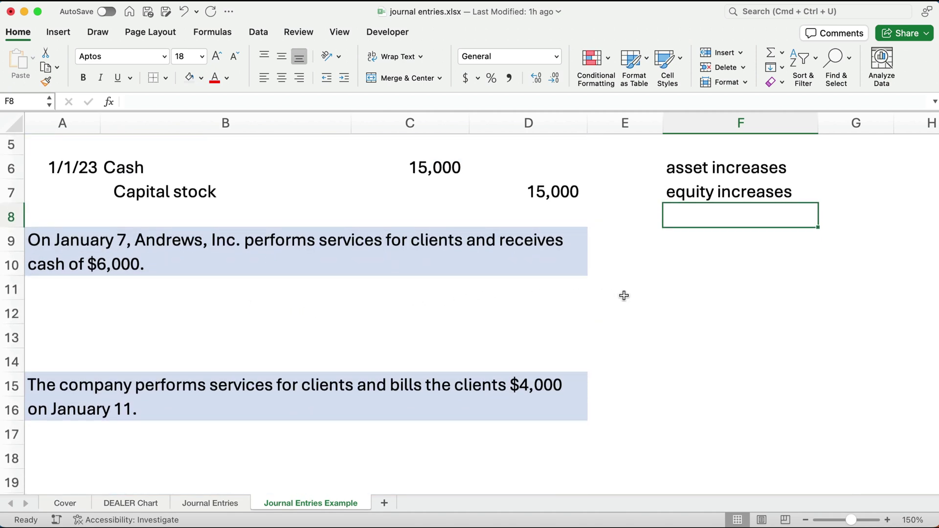
click(54, 312)
text(1/7)
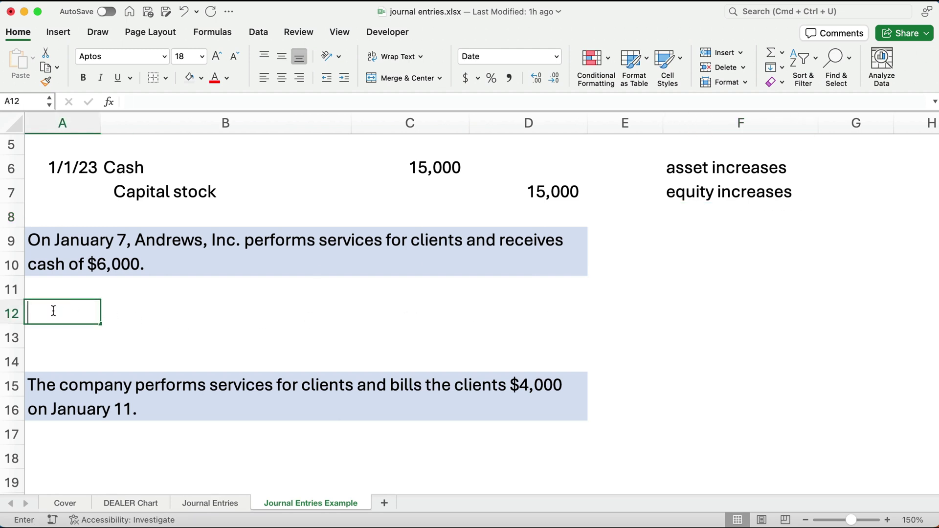
key(Tab)
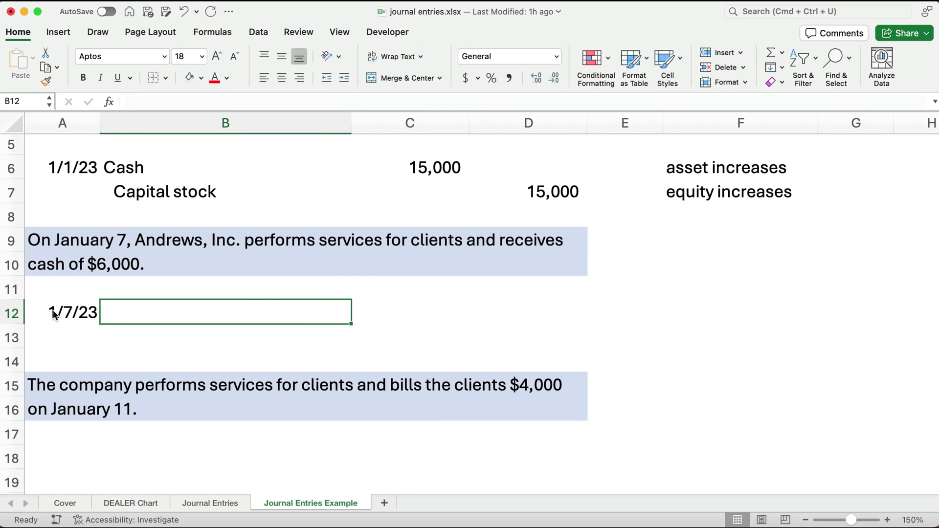
text(Cash)
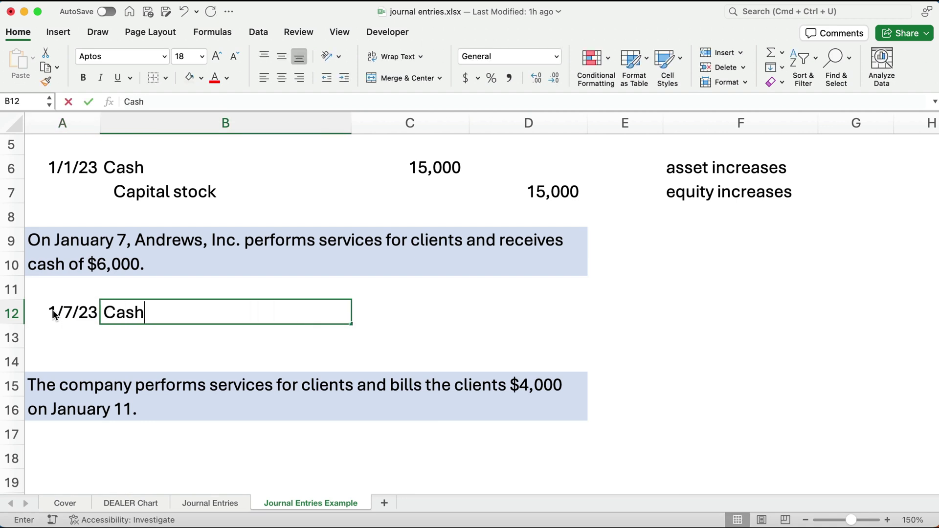
key(Tab)
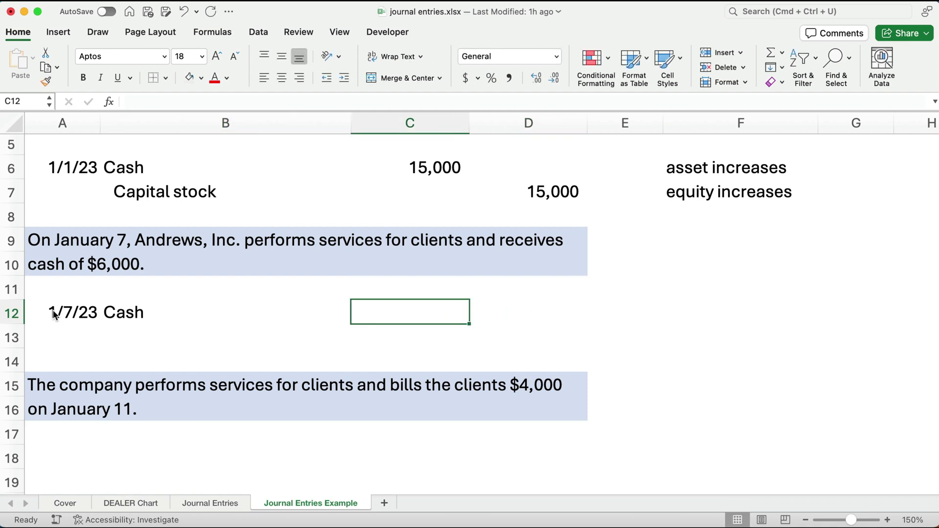
Enter the January 7 amounts: a debit of 6000 in C12 and a credit of 6000 in D13
text(6000)
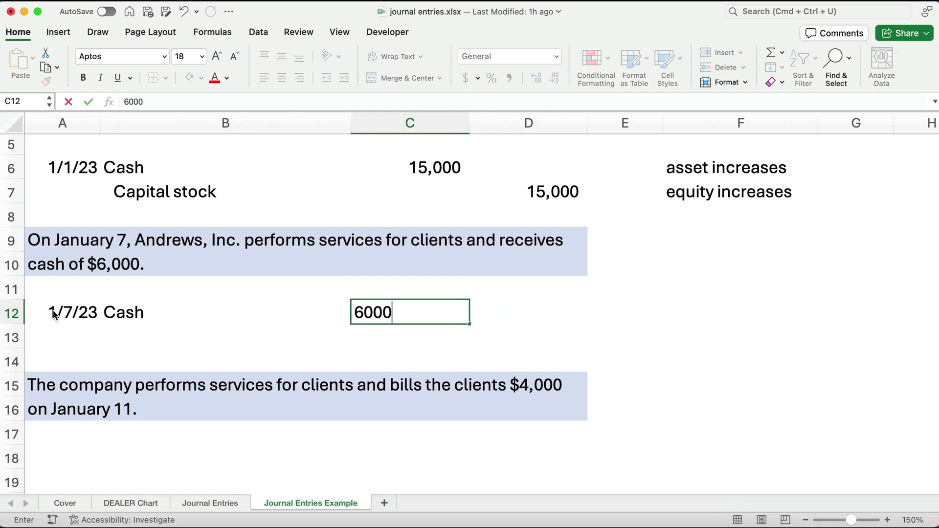
key(Tab)
key(Down)
text(6000)
key(Return)
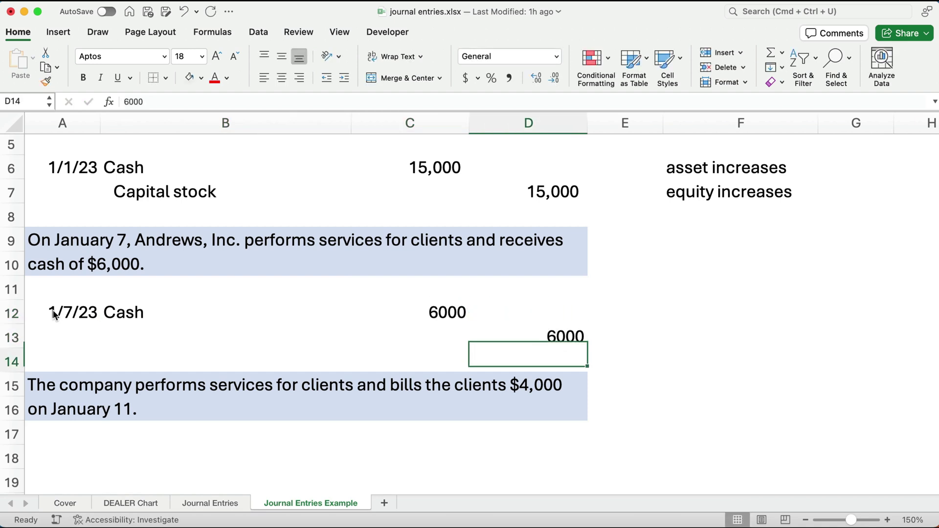
Enter the indented credit account name Service revenue in B13 for the January 7 transaction
click(138, 335)
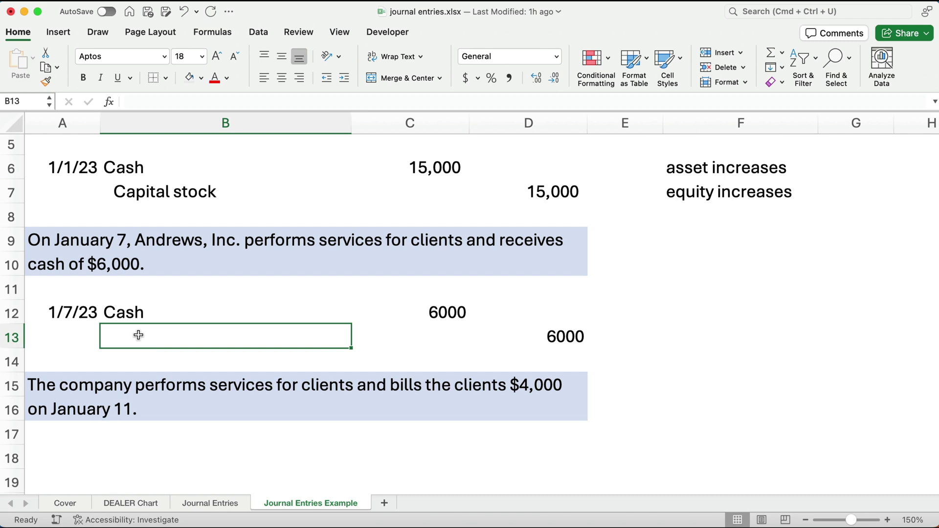
text(S)
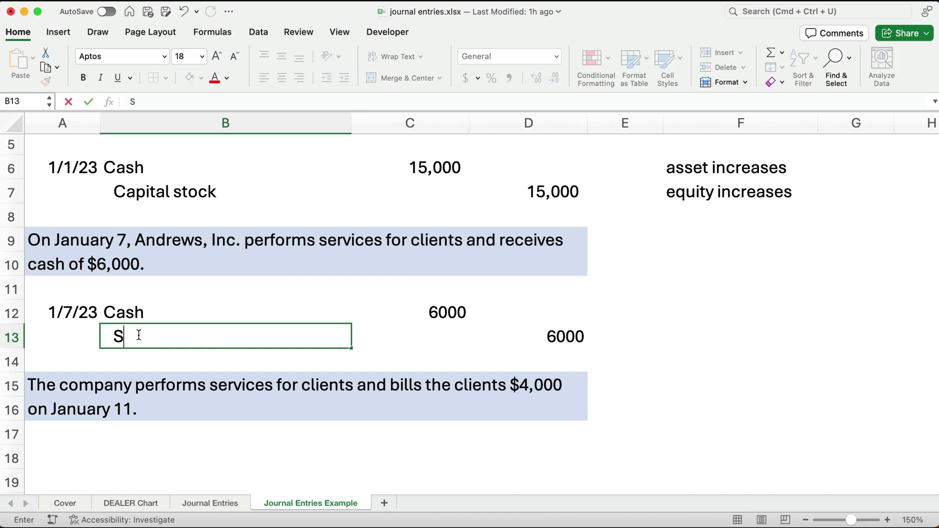
text(ervic)
key(BackSpace)
text(vice Re)
key(BackSpace)
key(BackSpace)
text(revenue)
key(Return)
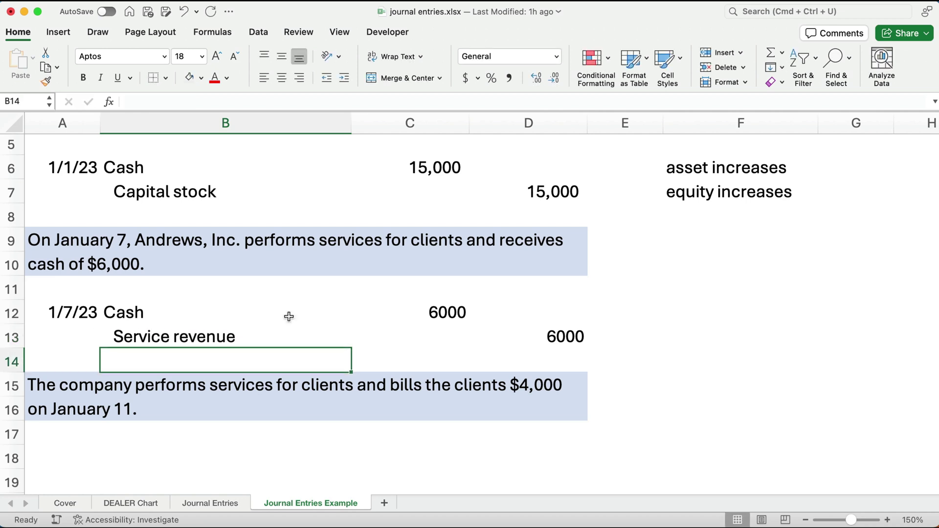
Add the explanatory notes "asset increases" in F12 and "revenue increases" in F13 beside the January 7 entry
click(676, 318)
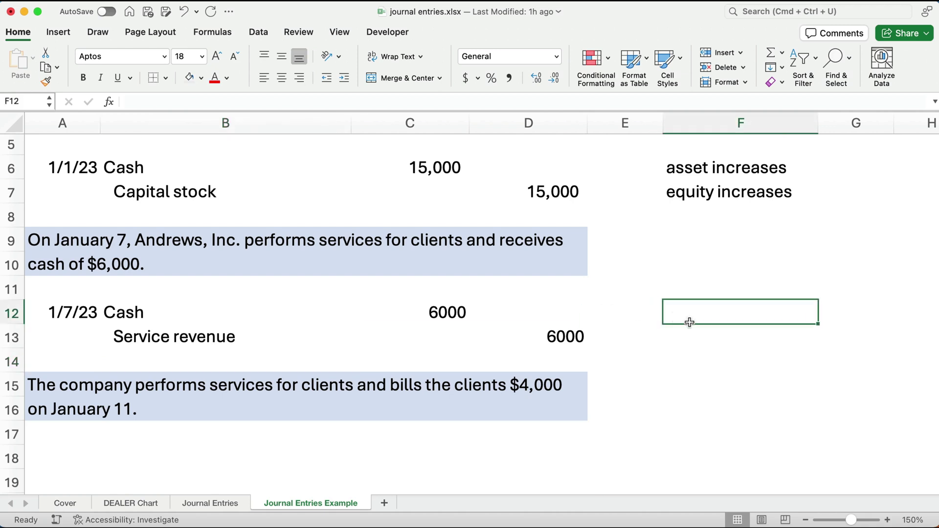
text(asset incre)
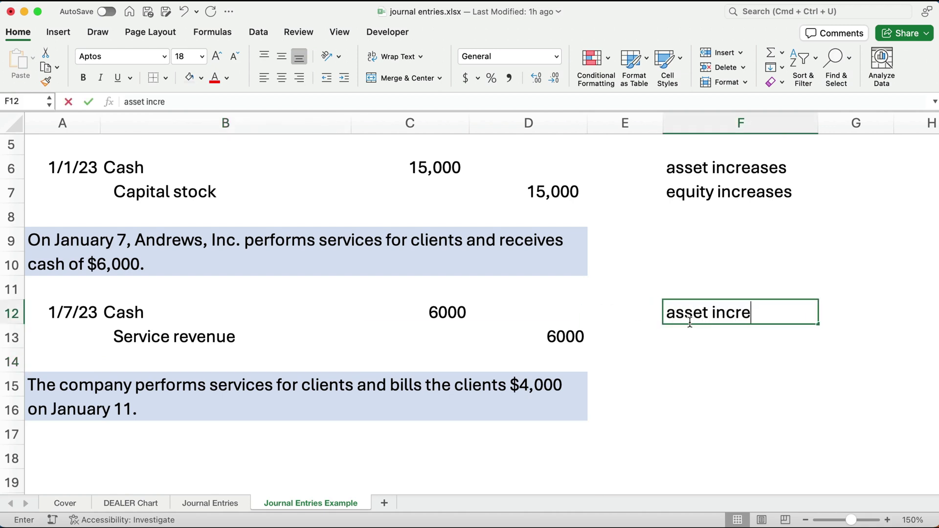
text(ases)
key(Return)
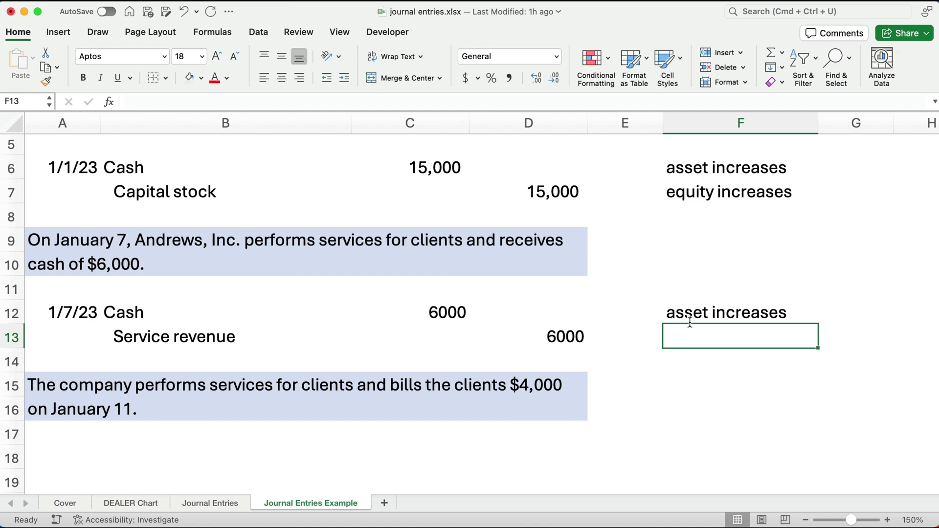
text(reven)
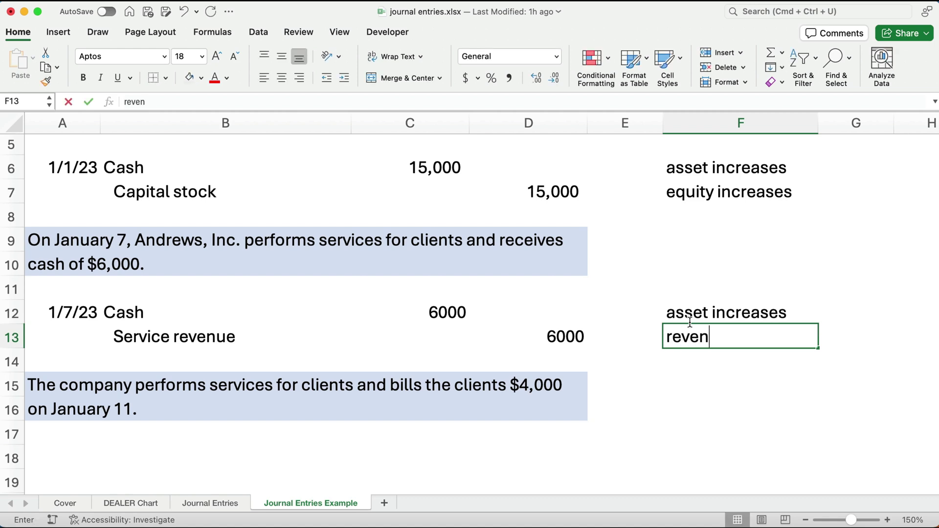
text(ue increase)
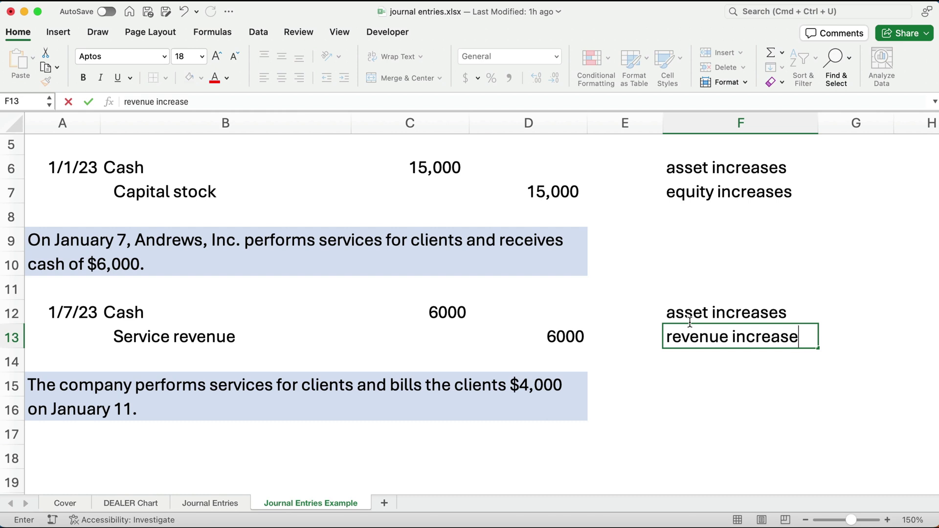
text(s)
key(Return)
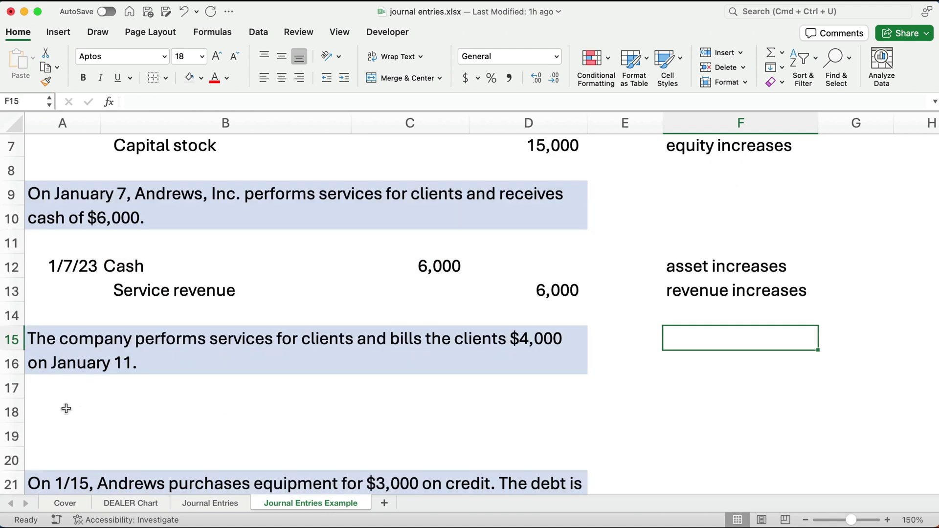
Enter the date 1/11/23 in A18 for the January 11 transaction
click(54, 409)
scroll(180, 385, down, 1)
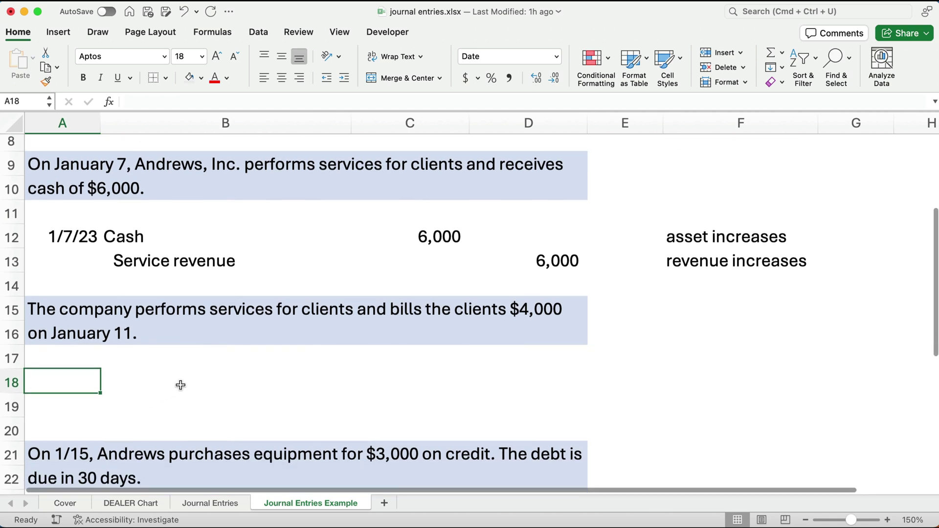
scroll(180, 385, down, 1)
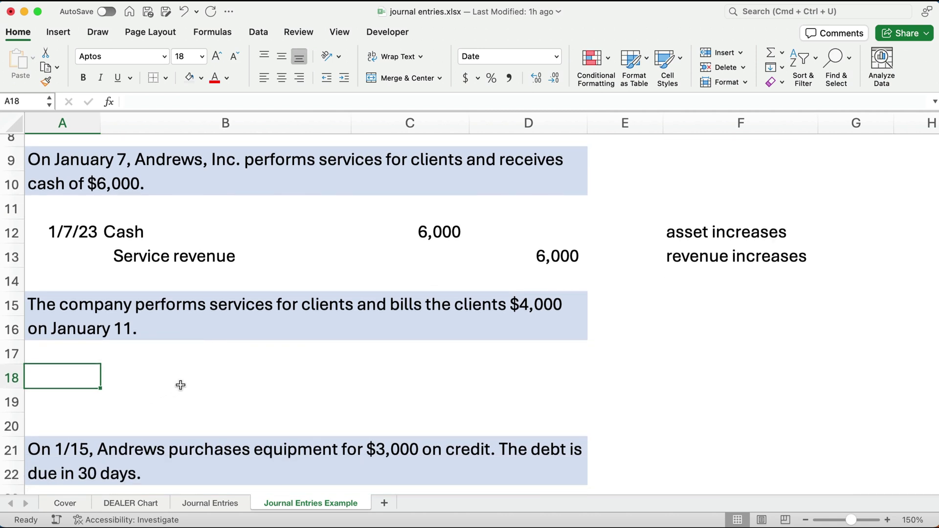
text(1/11)
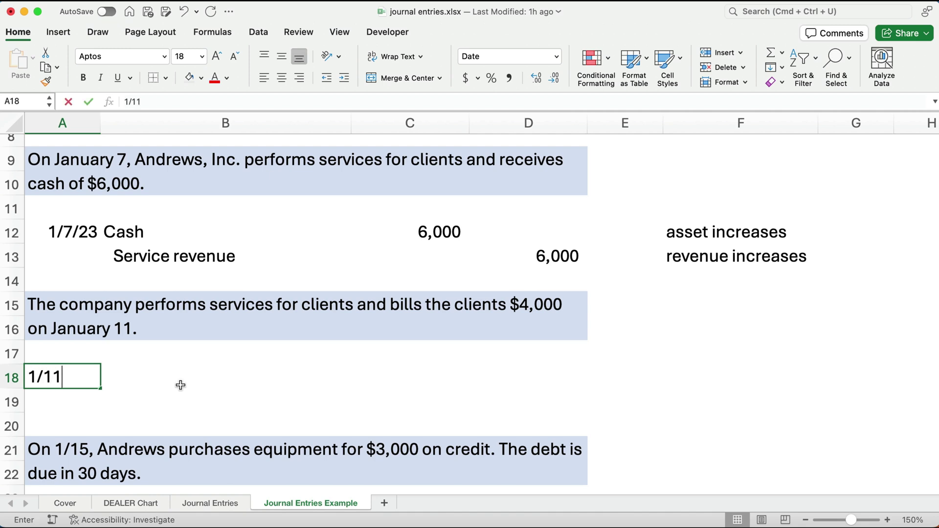
key(Tab)
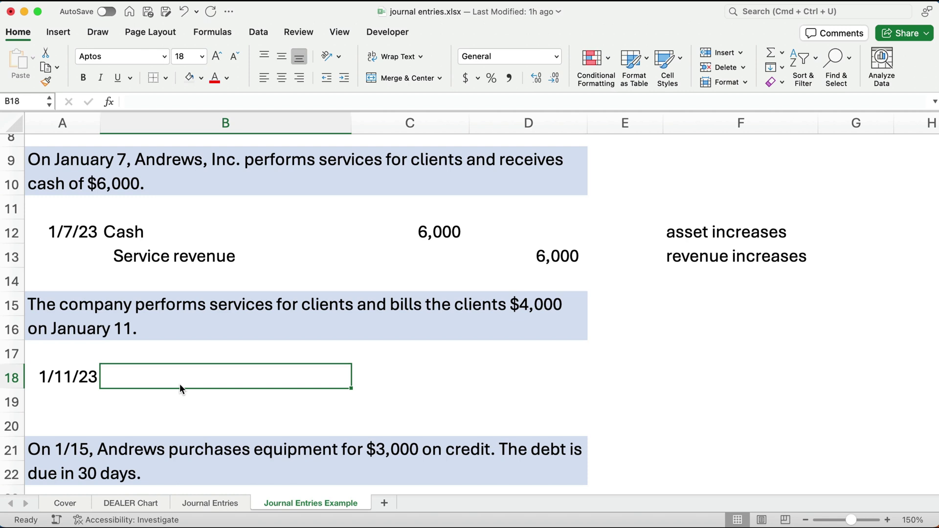
Append the sentence "The bill is due in 30 days." to the January 11 transaction description in A16
click(61, 330)
click(211, 101)
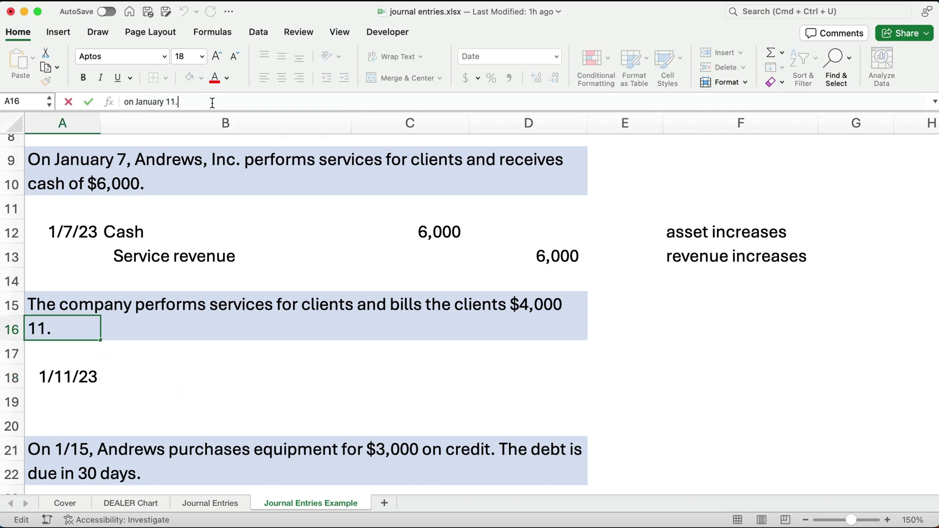
text(the)
key(BackSpace)
key(BackSpace)
key(BackSpace)
key(BackSpace)
text(The b)
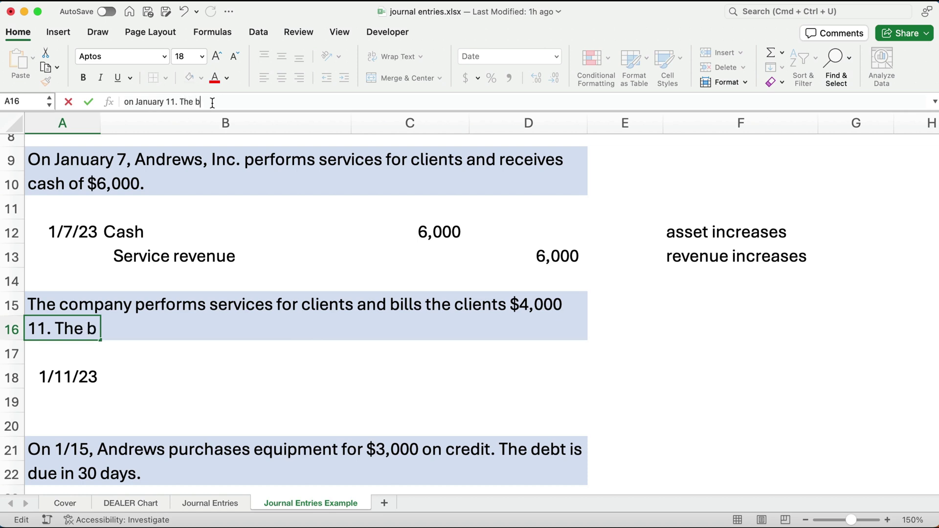
text(ill is due in)
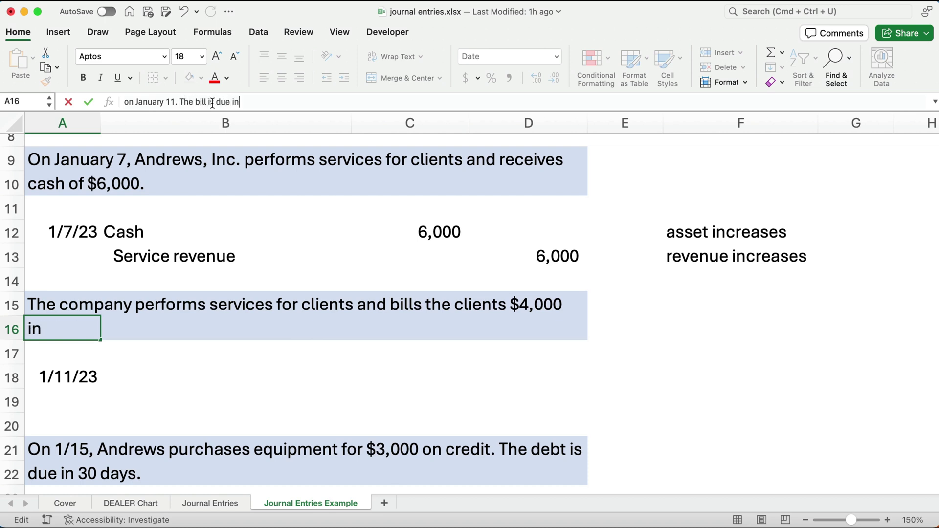
text( 30 days.)
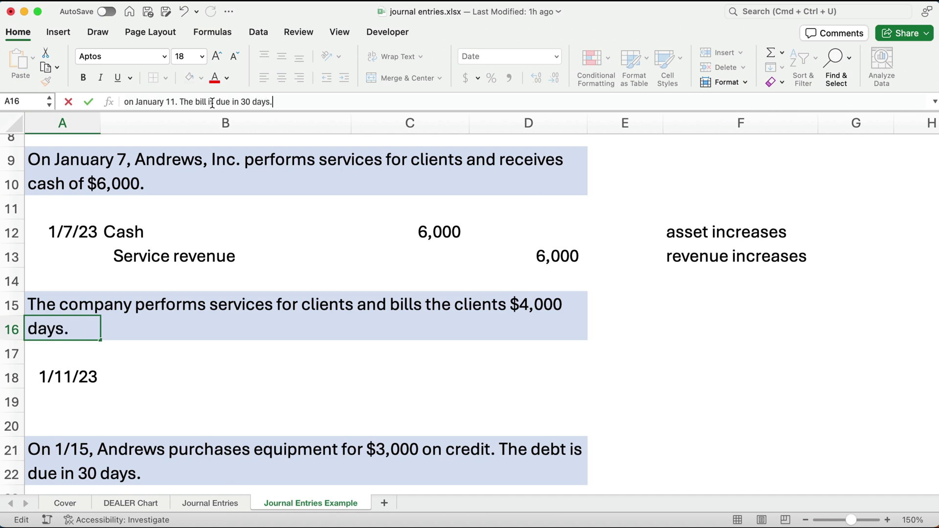
key(Return)
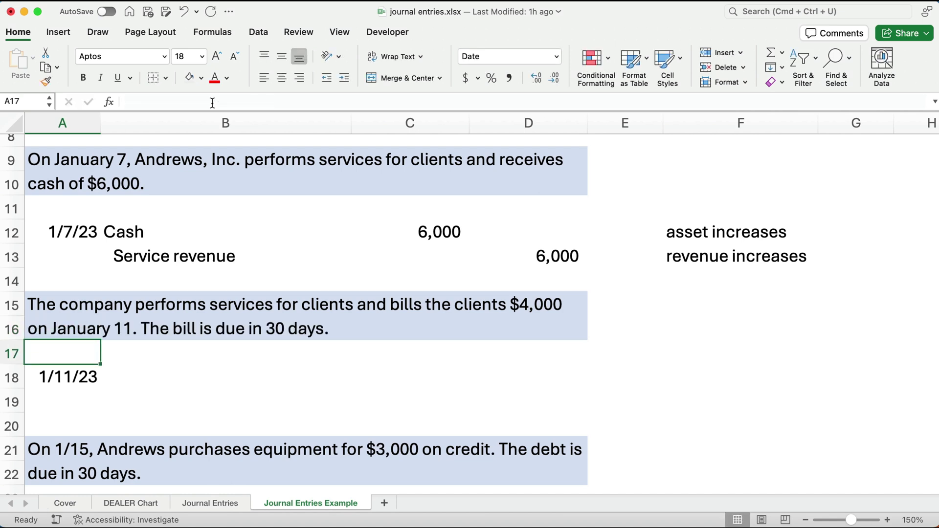
Enter the indented credit account Service revenue in B19 with its credit amount of 4,000 in D19
click(153, 390)
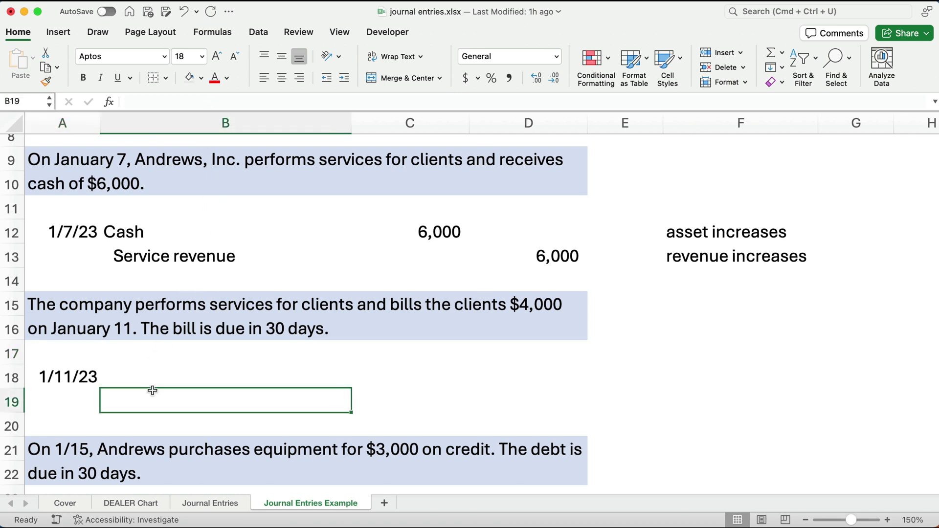
text(Serv)
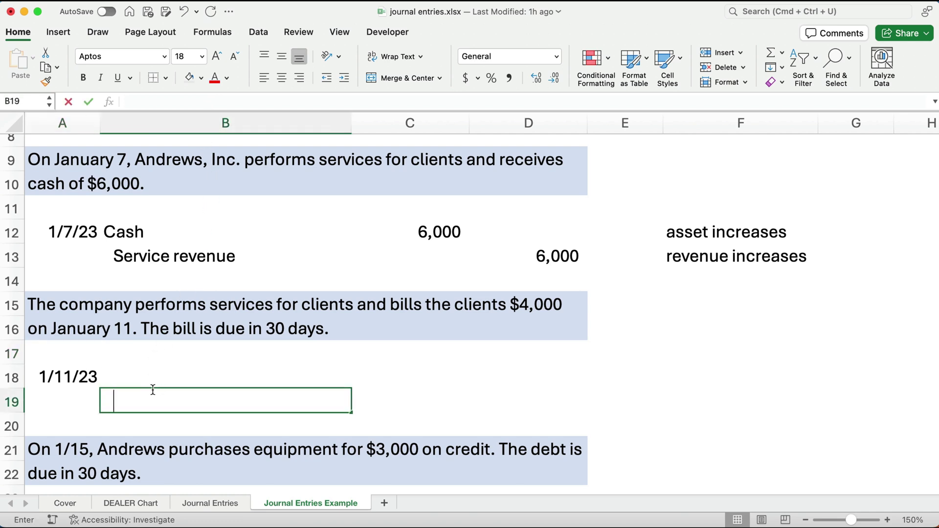
text(ice revenue)
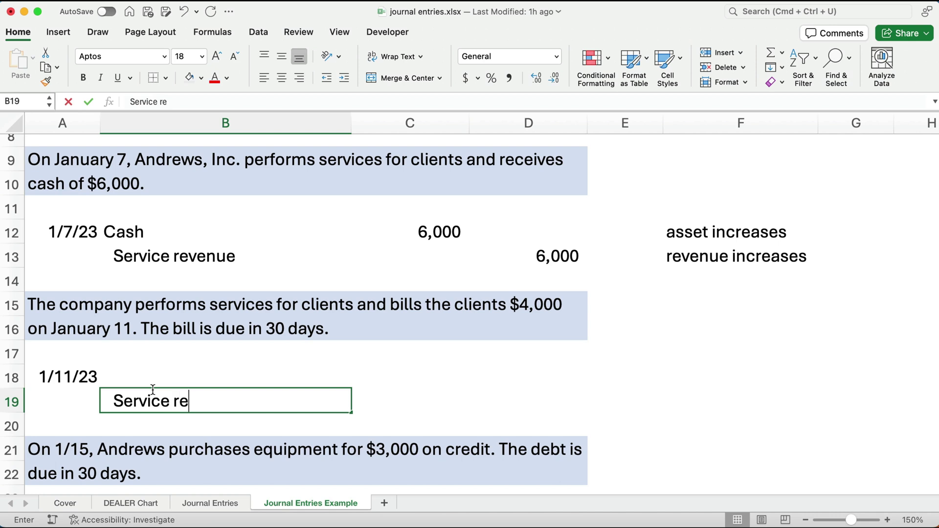
key(Tab)
key(Tab)
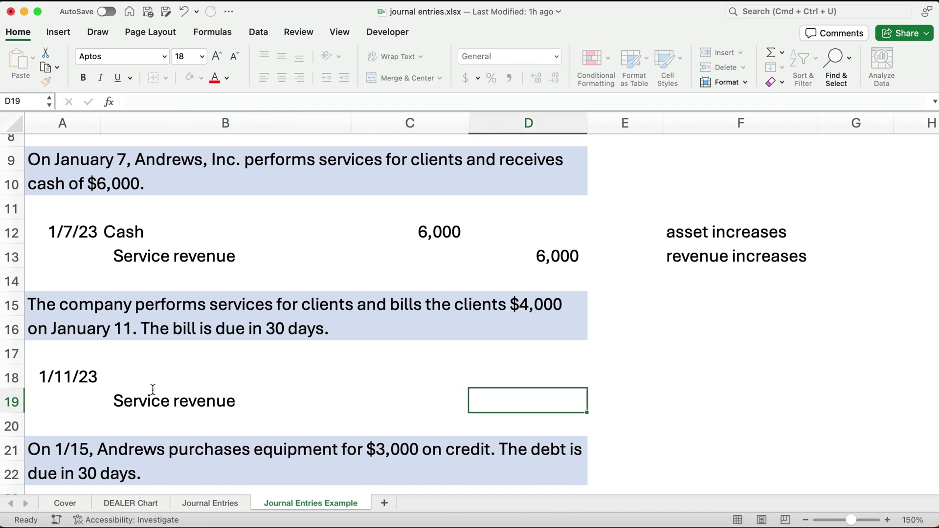
text(400)
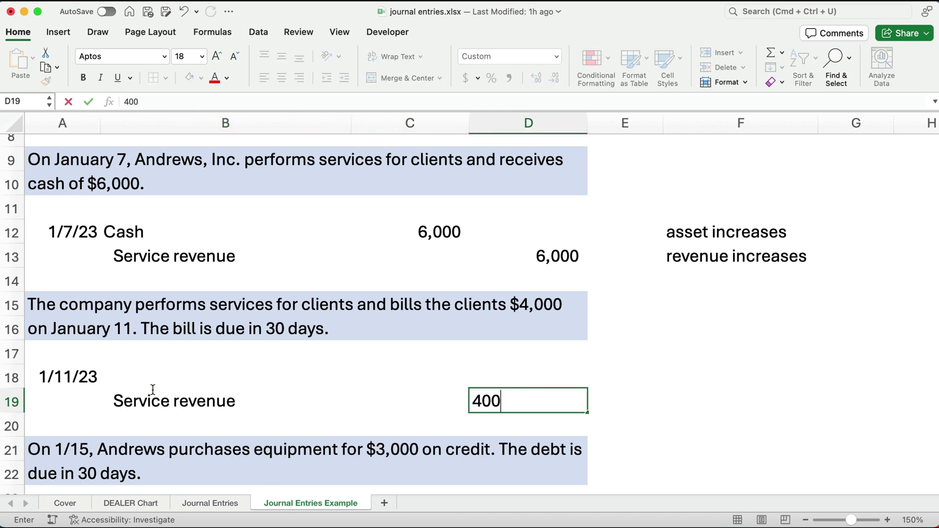
key(Up)
key(Down)
text(4,000)
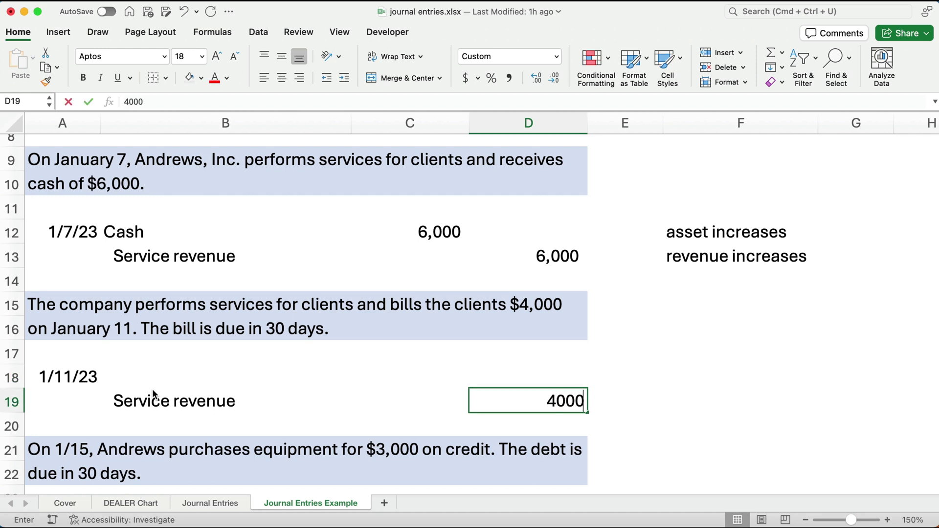
Enter the debit amount 4,000 in C18 and the debit account Accounts receivable in B18 for the January 11 transaction
key(Up)
key(Left)
key(Right)
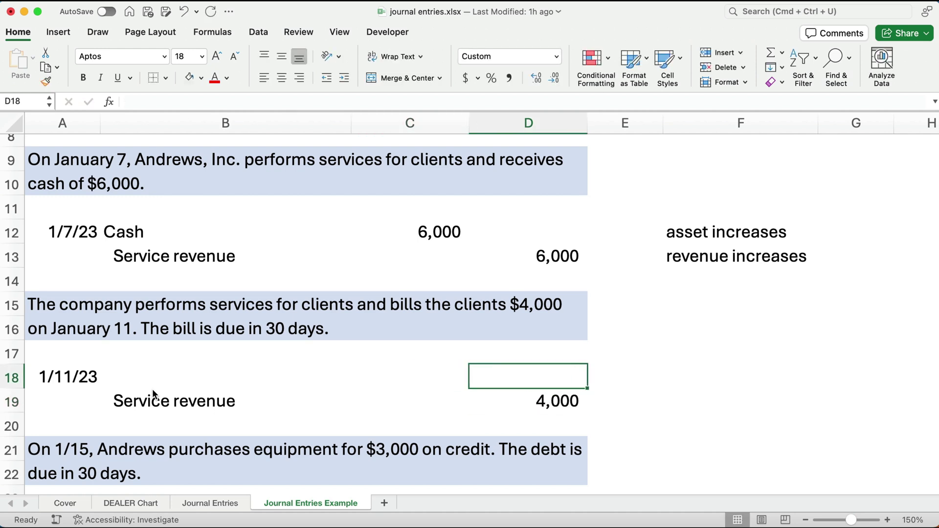
key(Left)
text(4000)
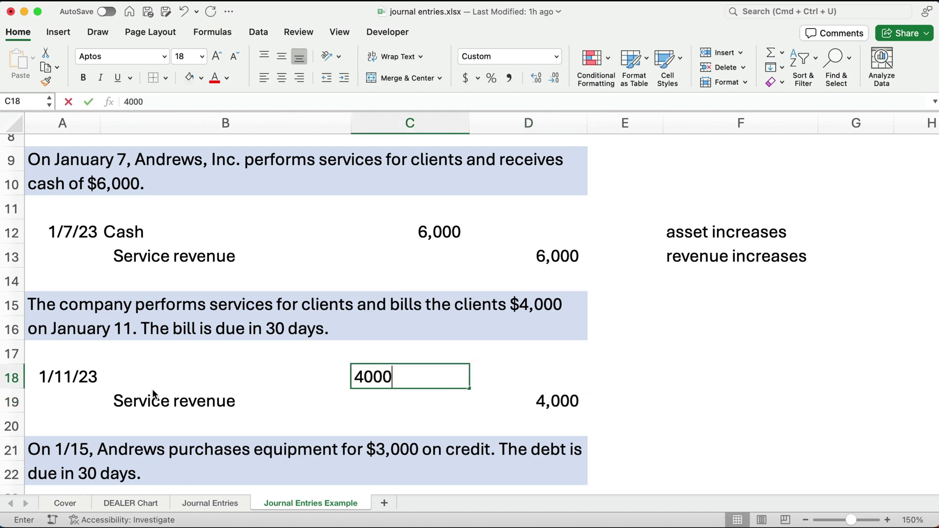
key(Left)
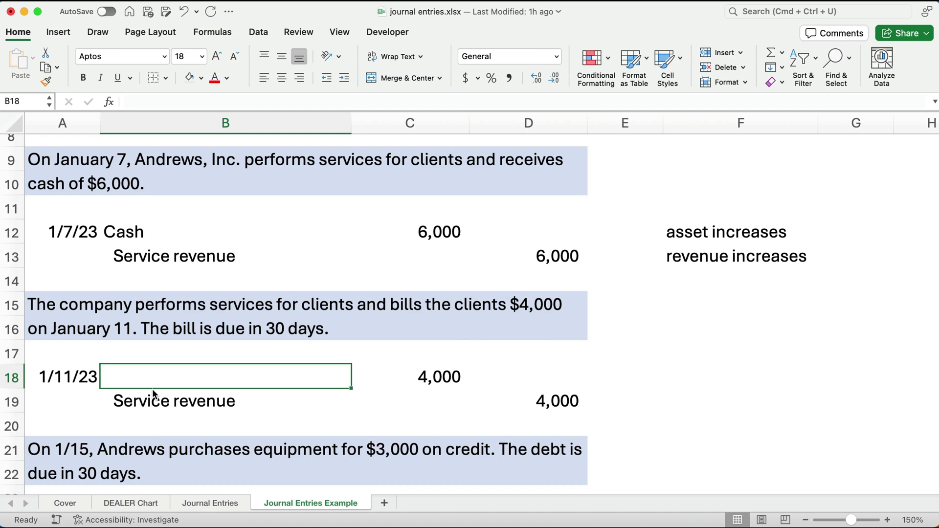
text(Acc)
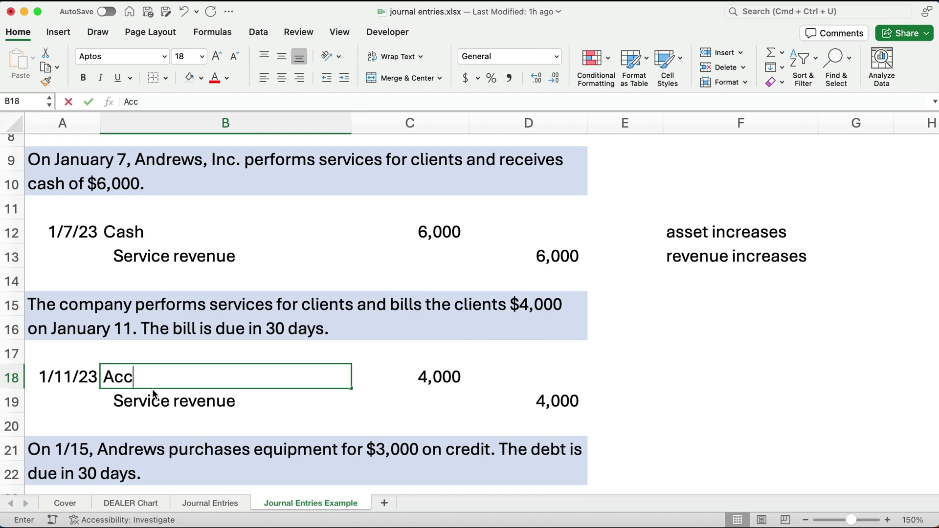
text(ounts rec)
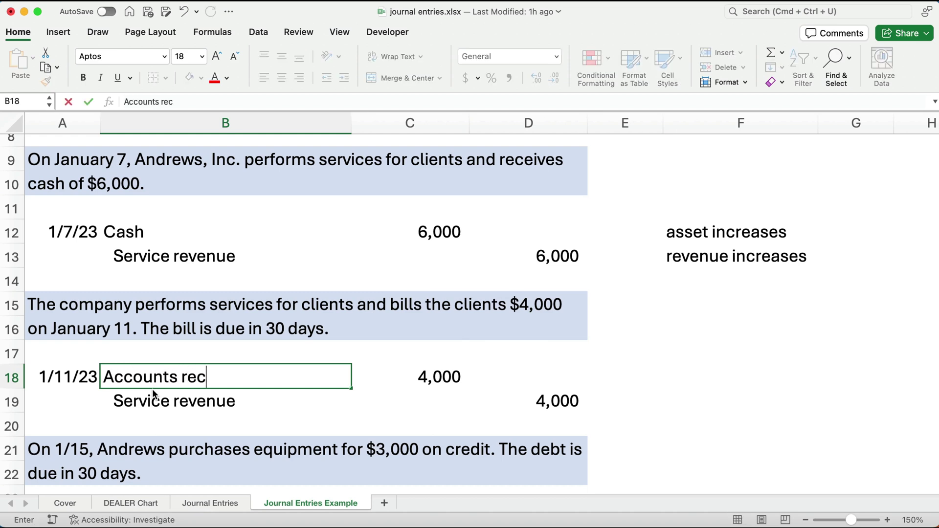
text(eivable)
key(Return)
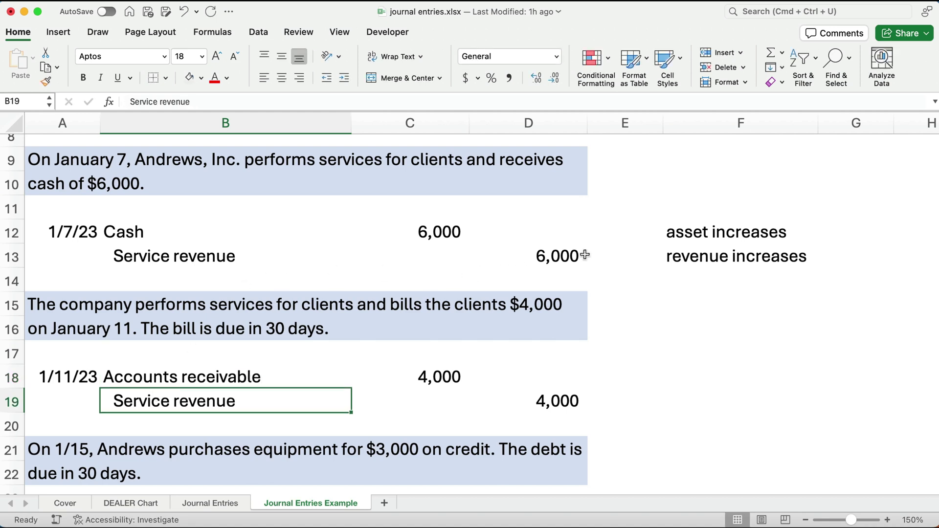
Copy the notes "asset increases" and "revenue increases" from F12:F13 to F18:F19 beside the January 11 entry
drag(678, 232, 679, 247)
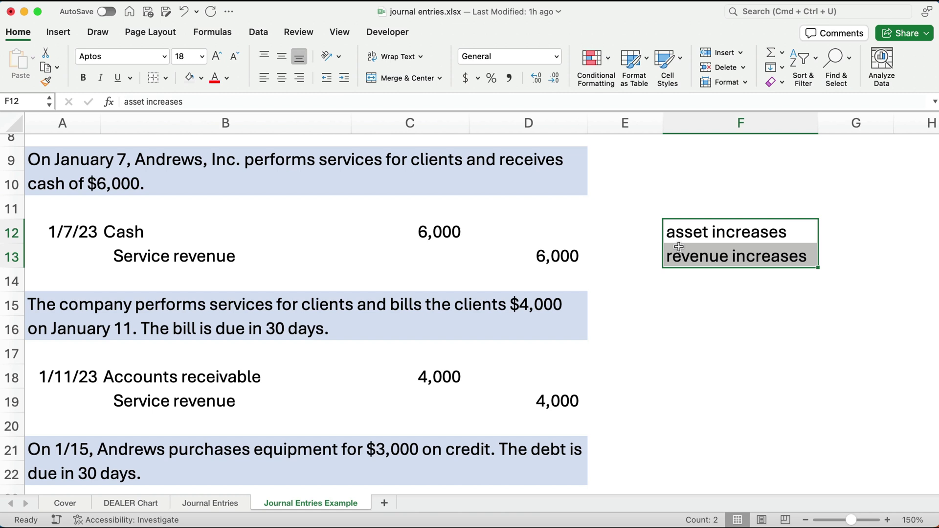
key(super+c)
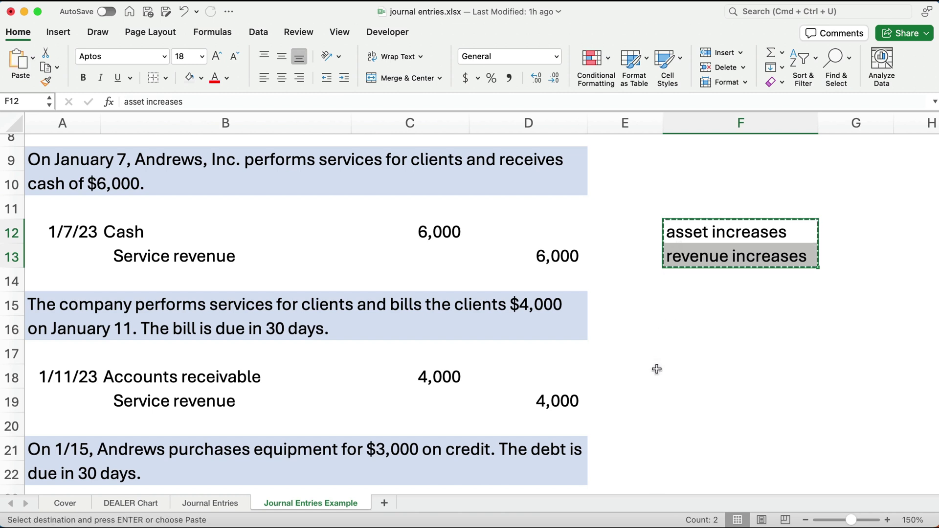
click(674, 372)
key(super+v)
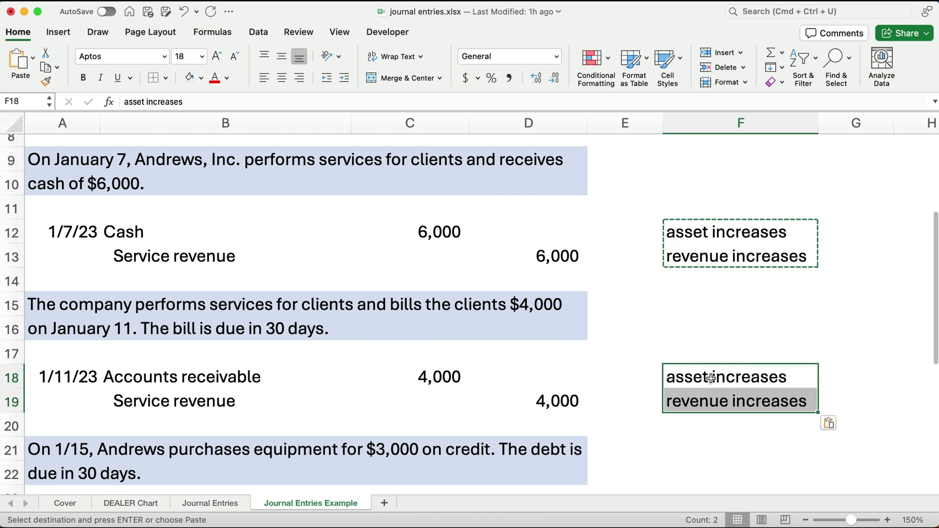
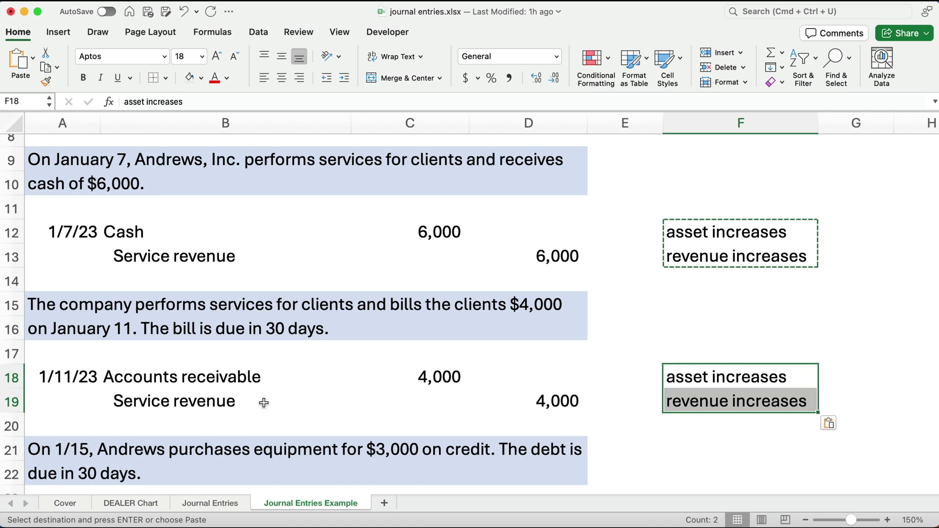
Enter the date 1/15/23 in A24 for the equipment purchase transaction
scroll(278, 403, down, 2)
scroll(278, 403, down, 7)
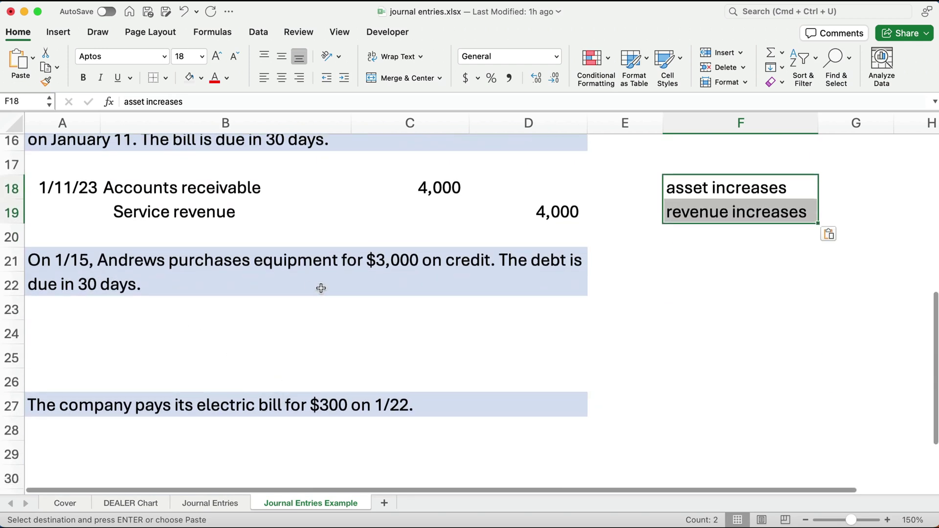
click(49, 327)
text(1/15/23)
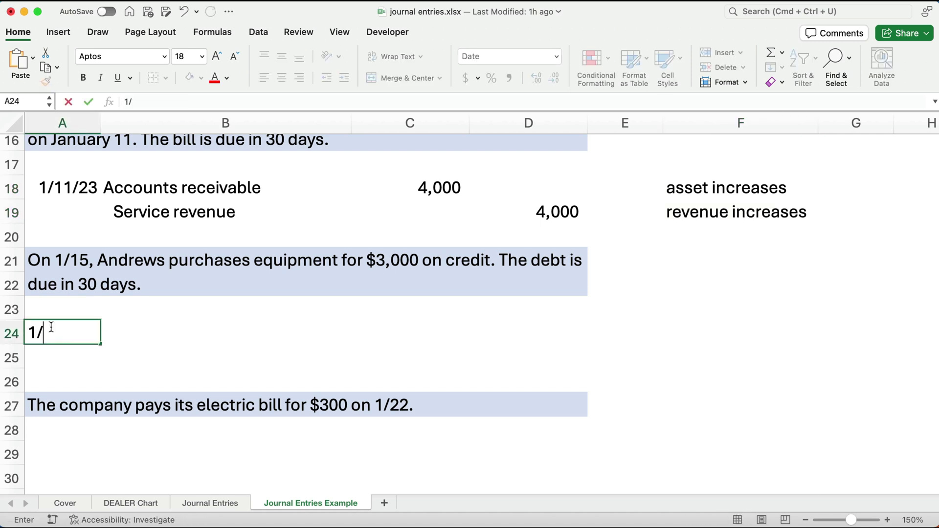
key(Return)
click(53, 331)
Enter the debit account Equipment in B24 and the indented credit account Accounts payable in B25
key(Tab)
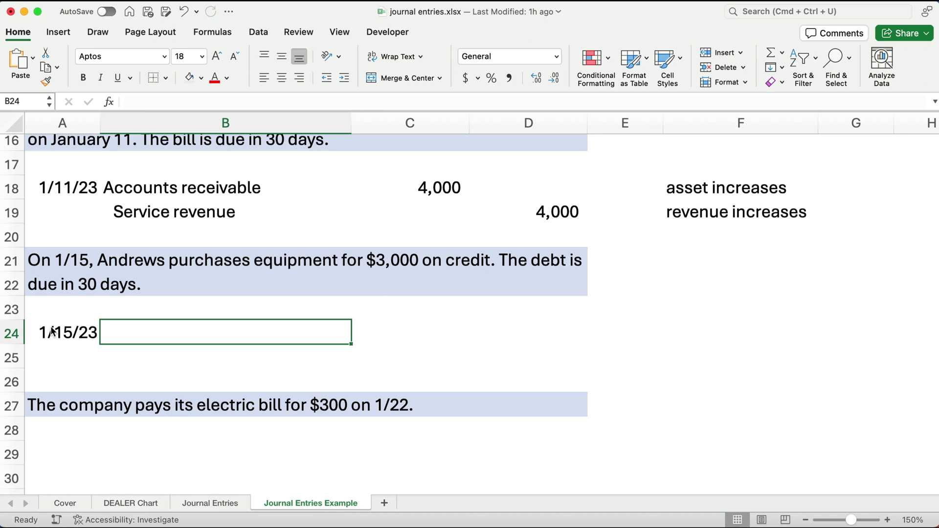
text(Equipment)
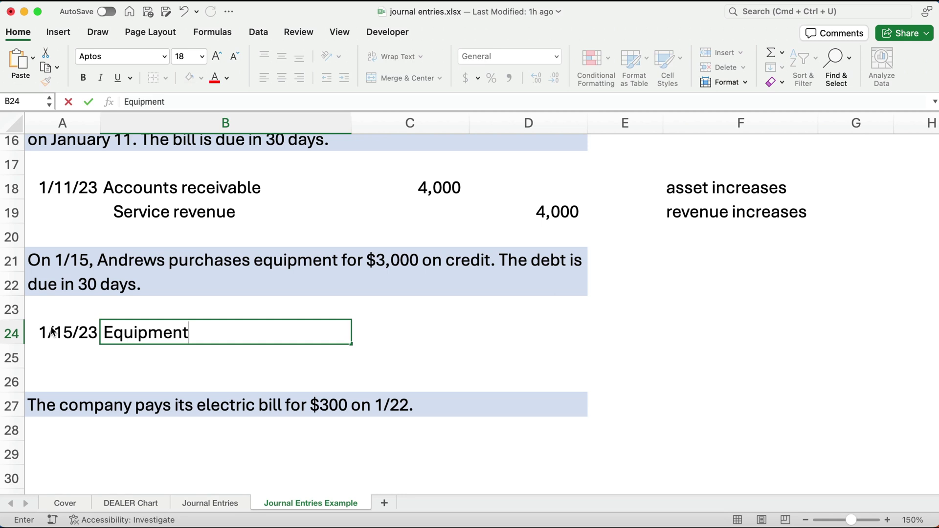
key(Return)
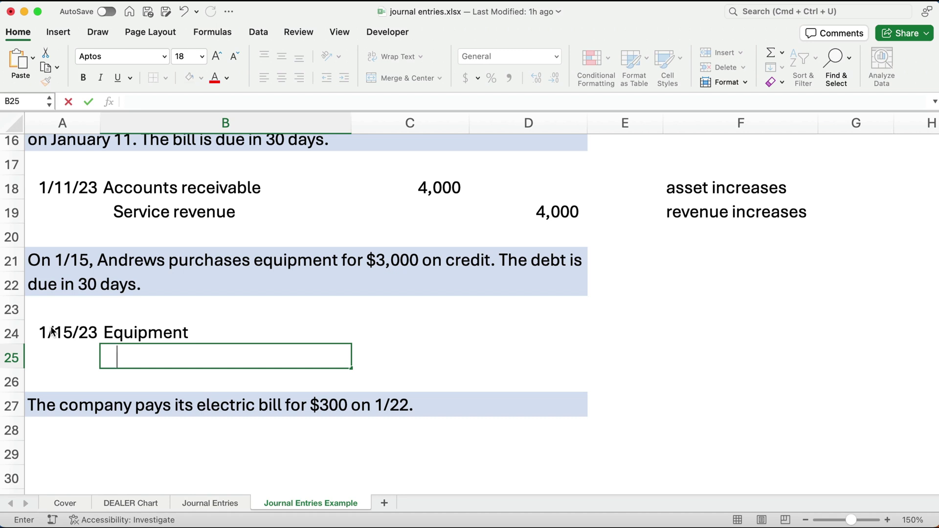
text(Accounts payable)
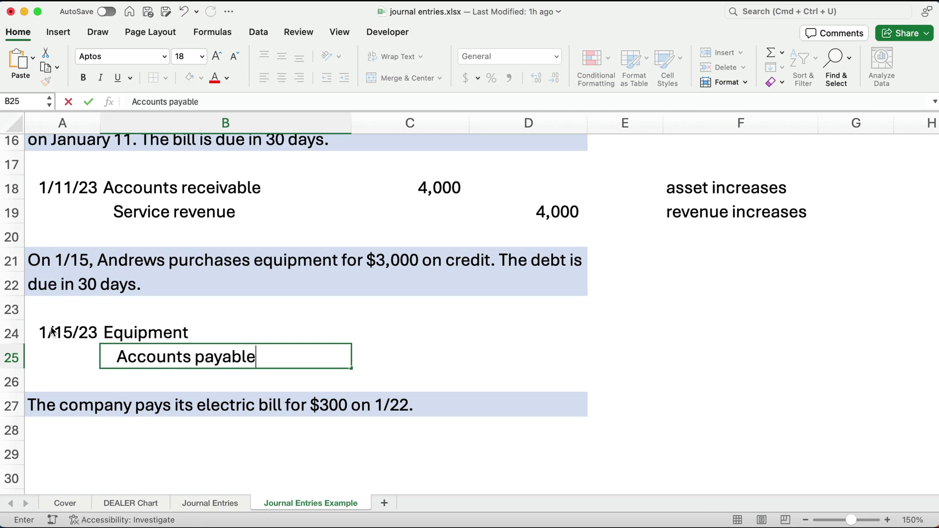
key(Tab)
Enter the debit amount 3000 in C24 for Equipment and the credit amount 3000 in D25 for Accounts payable
key(Right)
key(Left)
key(Up)
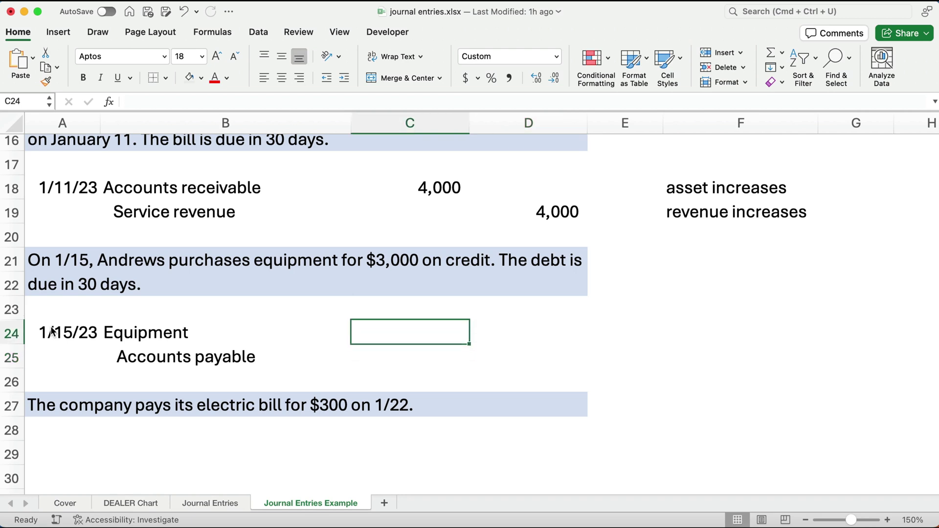
text(3000)
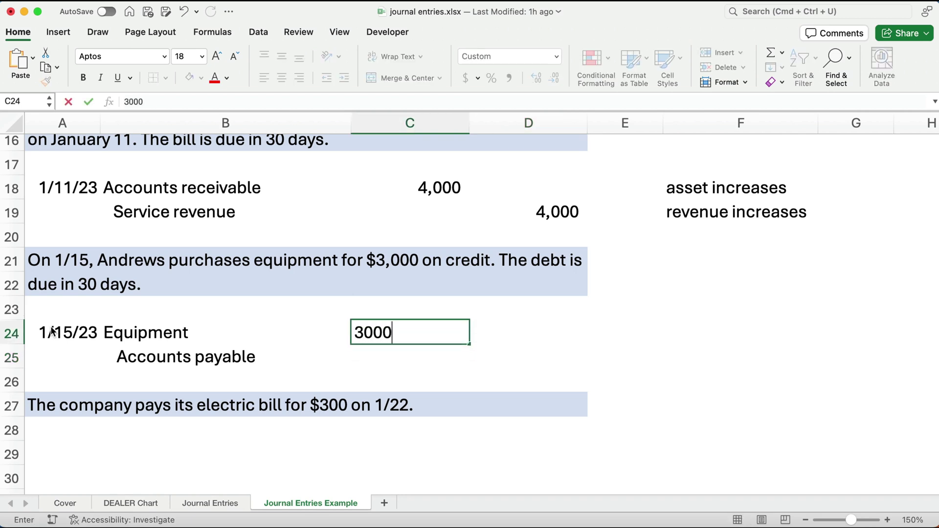
key(Tab)
key(Down)
text(3000)
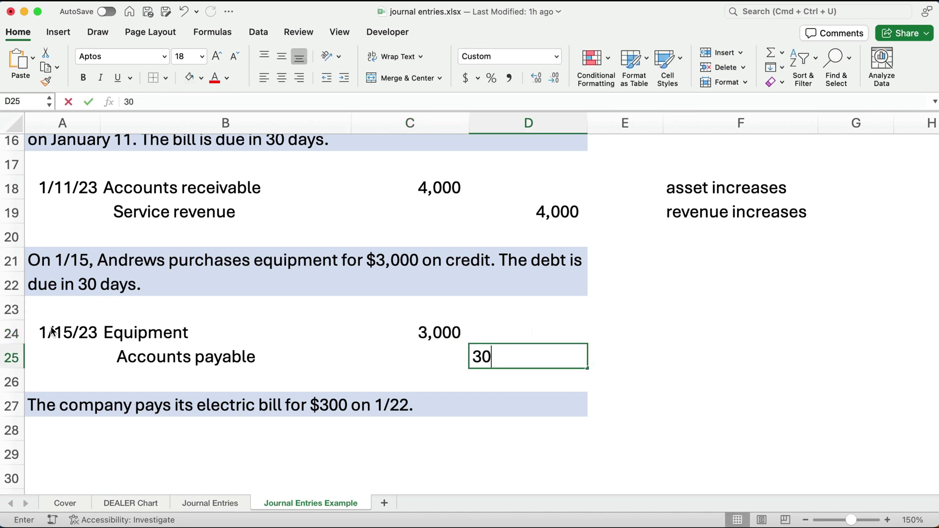
key(Return)
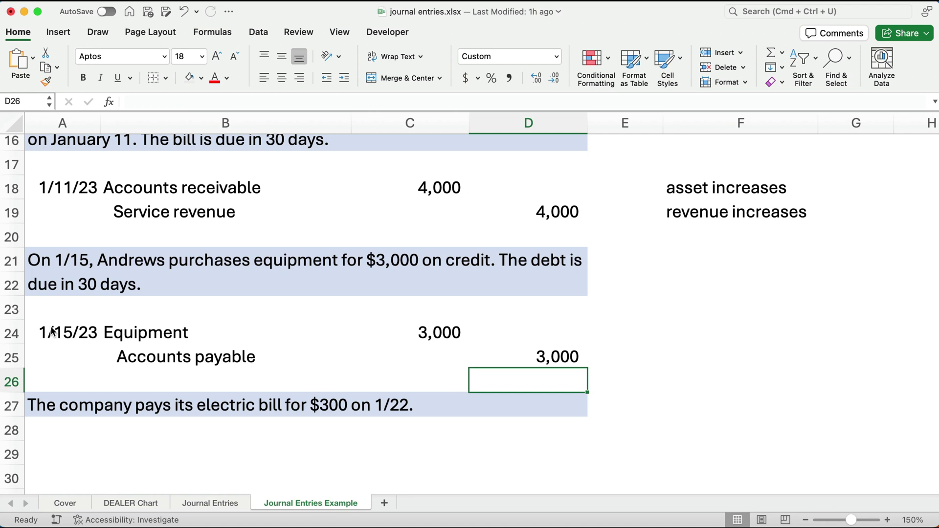
Copy the note "asset increases" from F18 to F24 and enter "liability increases" in F25 beside the January 15 entry
click(681, 189)
key(super+c)
click(669, 332)
key(super+v)
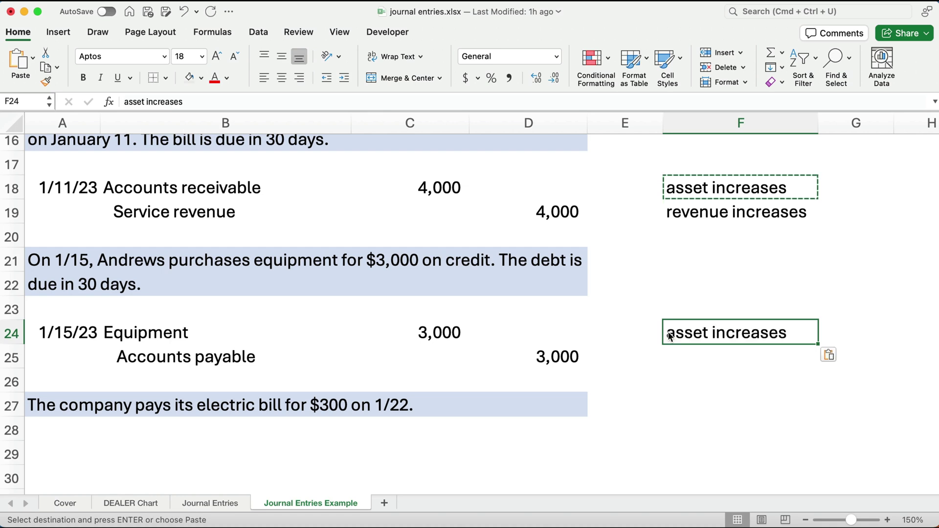
click(679, 363)
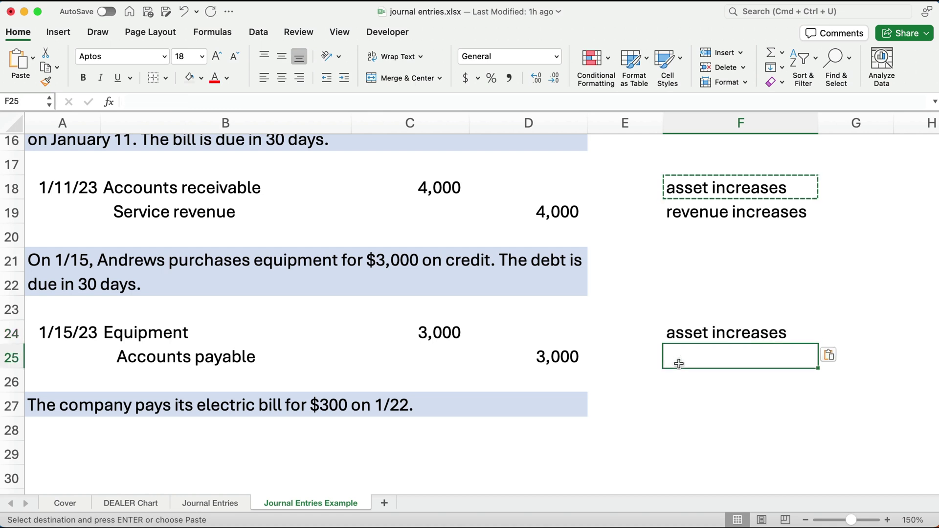
text(liabilit)
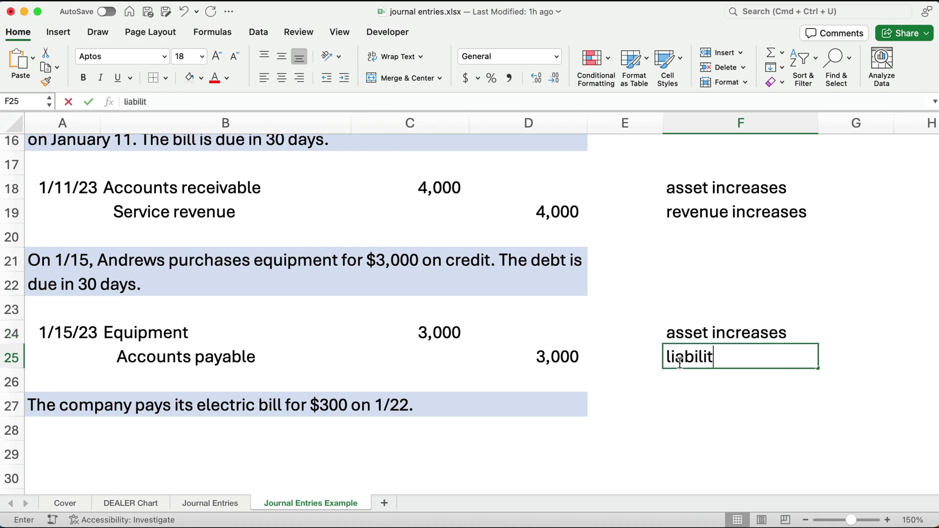
text(y increases)
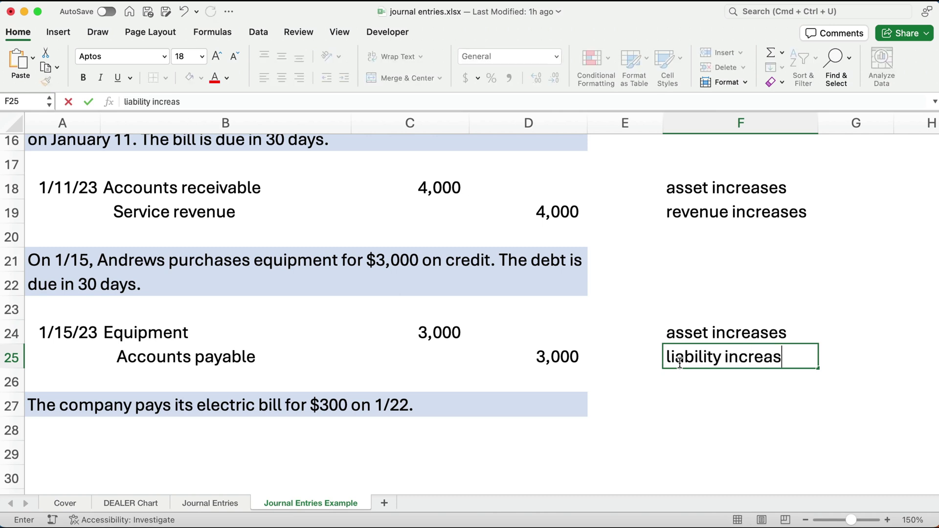
key(Return)
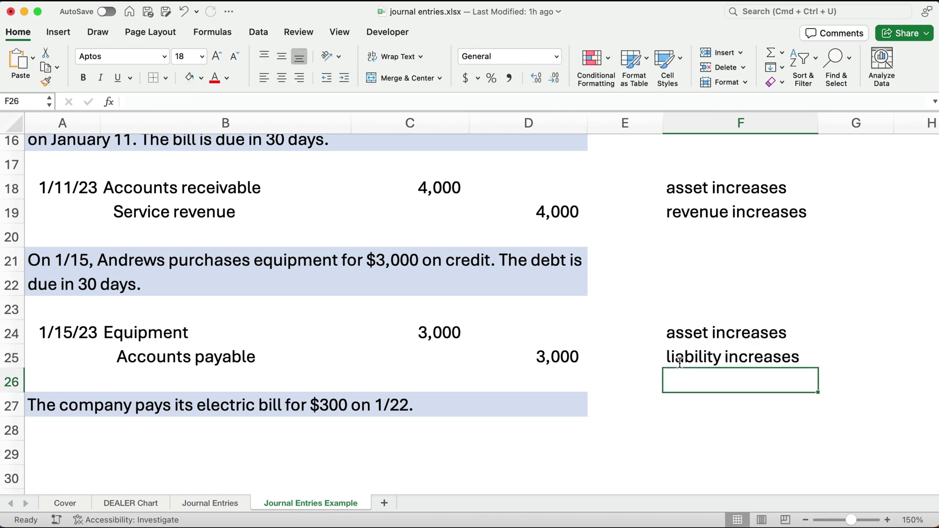
scroll(680, 363, up, 10)
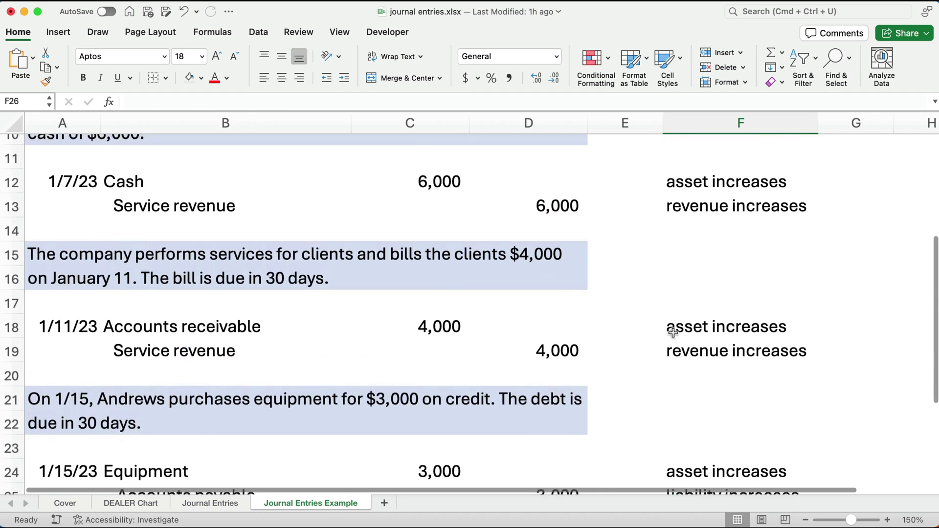
scroll(628, 341, up, 2)
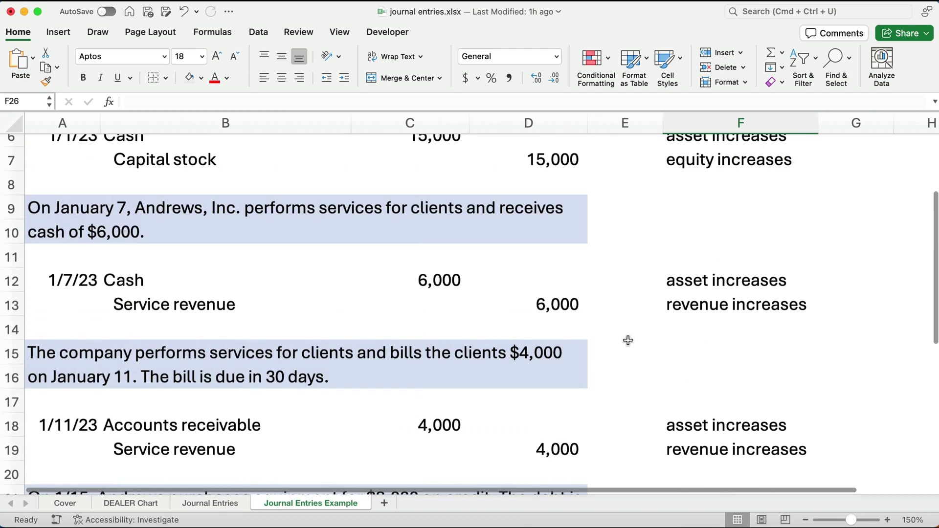
scroll(629, 341, down, 8)
scroll(628, 340, down, 6)
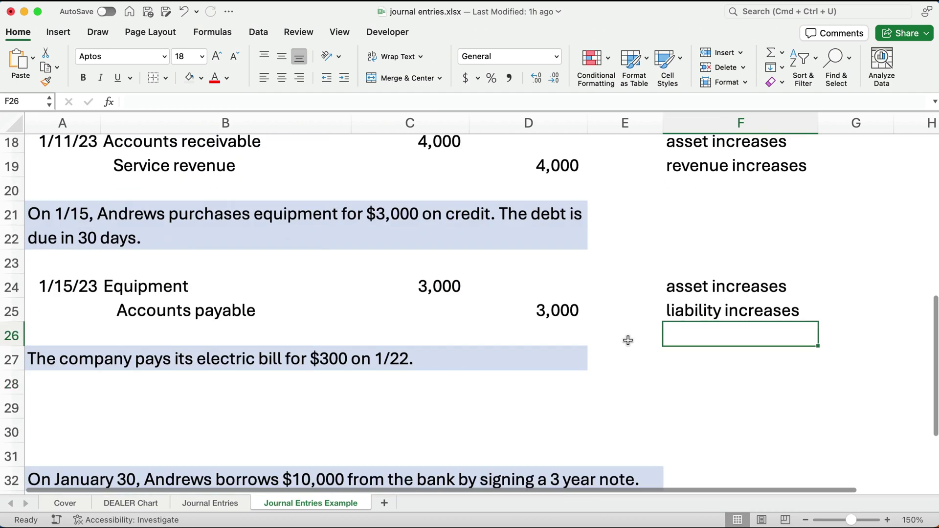
scroll(628, 340, down, 1)
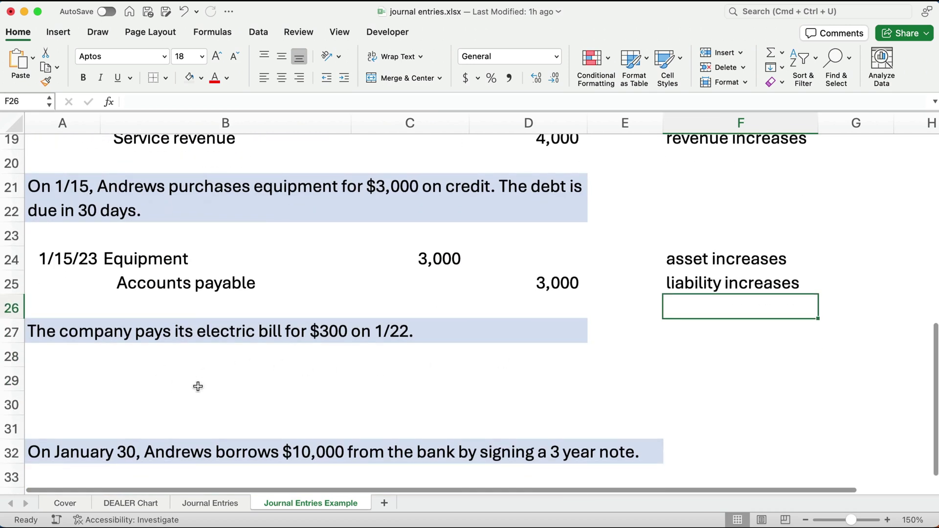
Enter the date 1/22/23 in A29 and the indented credit account Cash in B30 for the electric bill payment
click(48, 373)
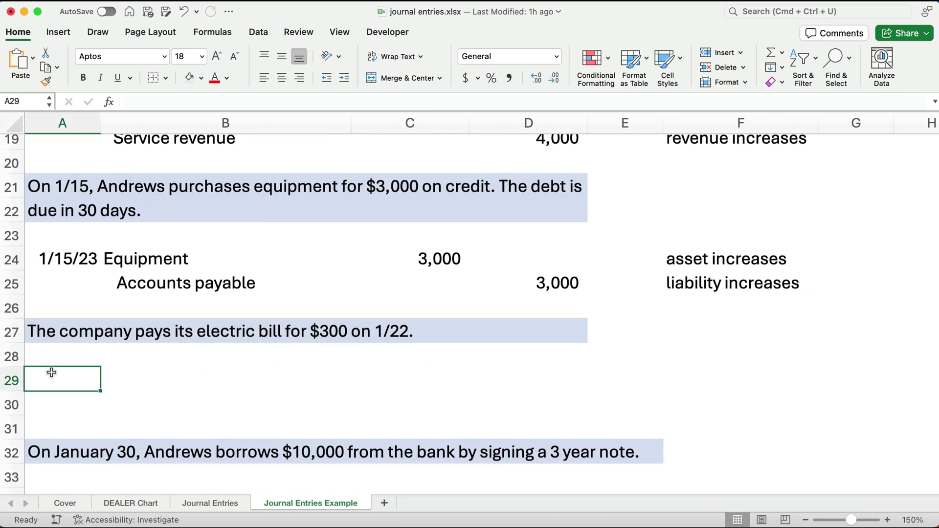
text(1/22/23)
key(Tab)
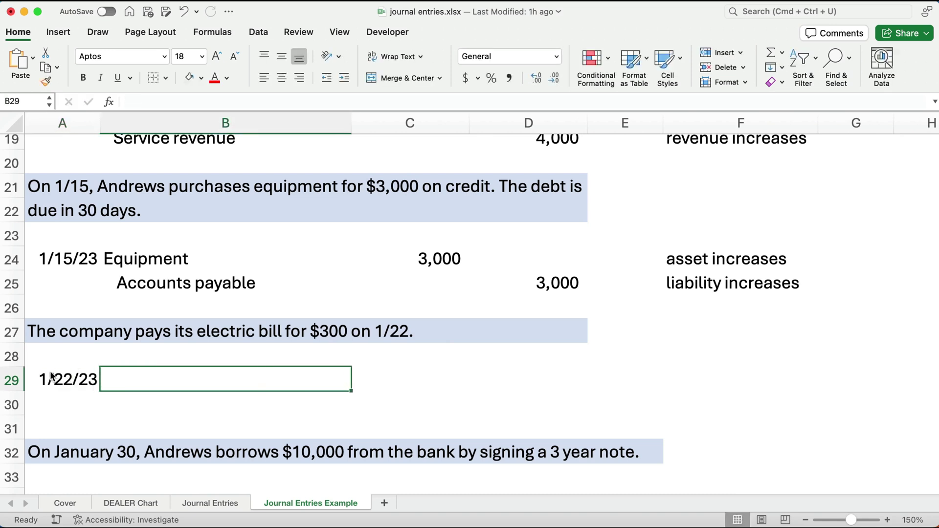
key(Tab)
key(Left)
key(Down)
text(Ca)
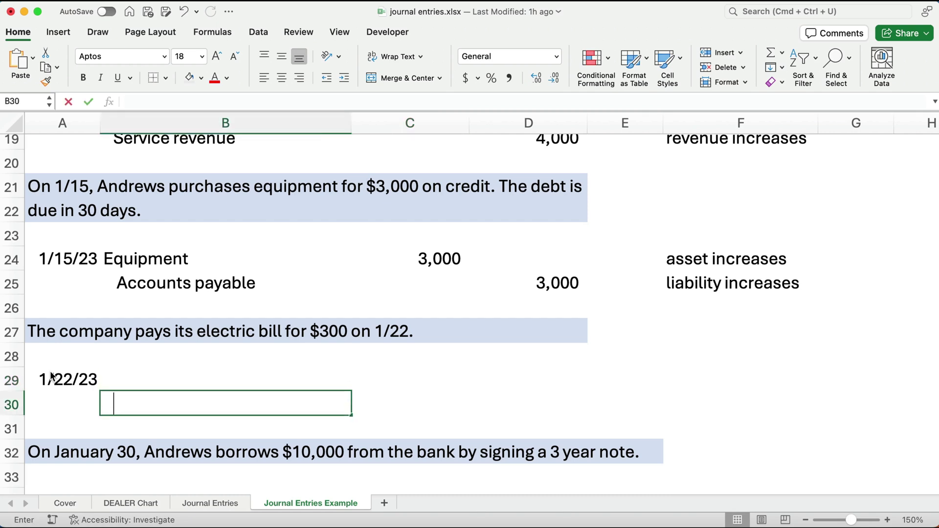
text(sh)
key(Tab)
Enter the credit amount 300 in D30 for Cash and the matching debit amount 300 in C29
key(Tab)
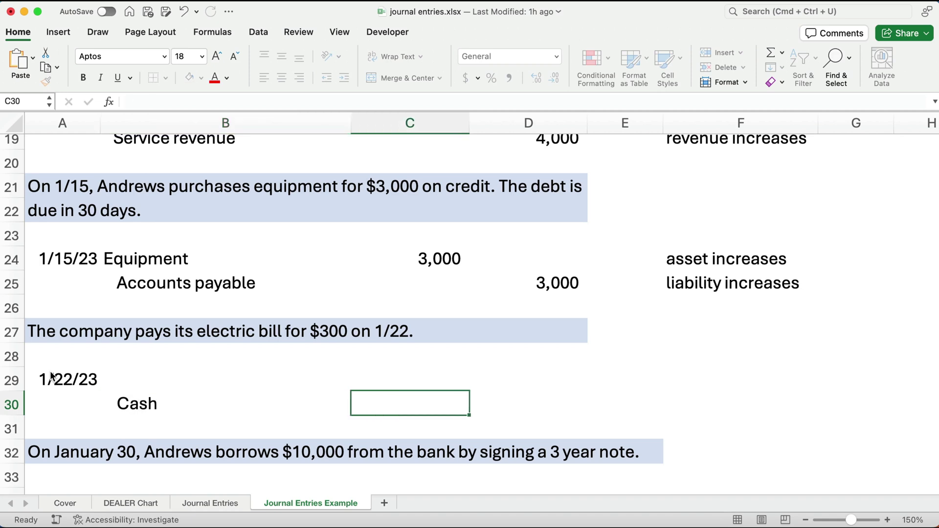
text(300)
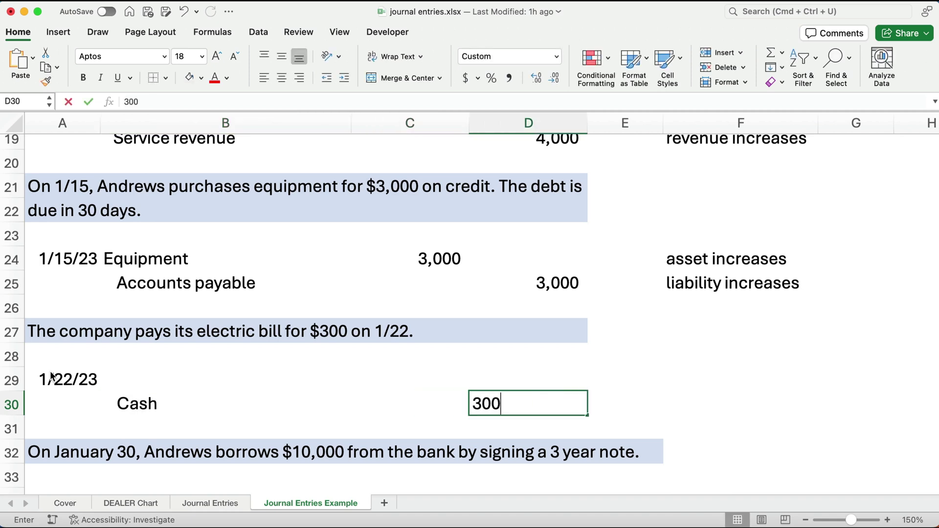
key(Up)
key(Left)
text(300)
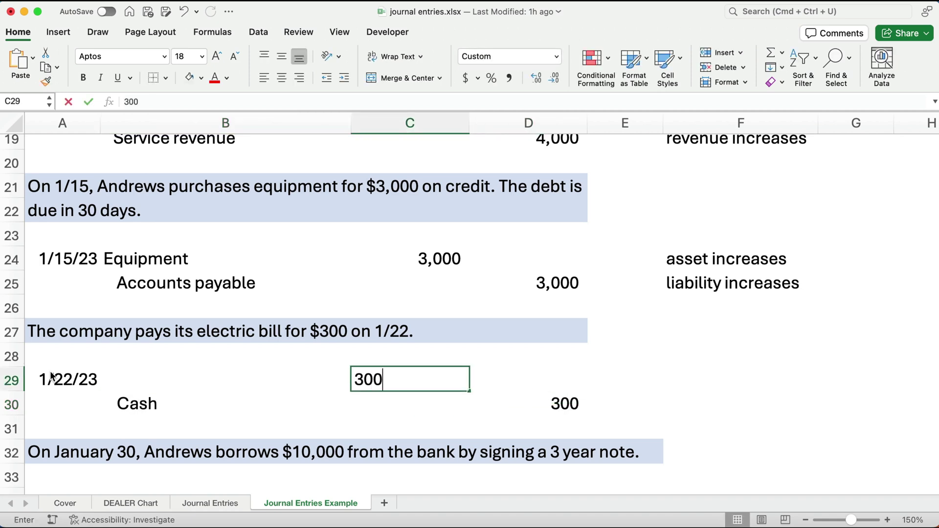
Enter the debit account Utilities expense in B29 of the January 22 entry
key(Left)
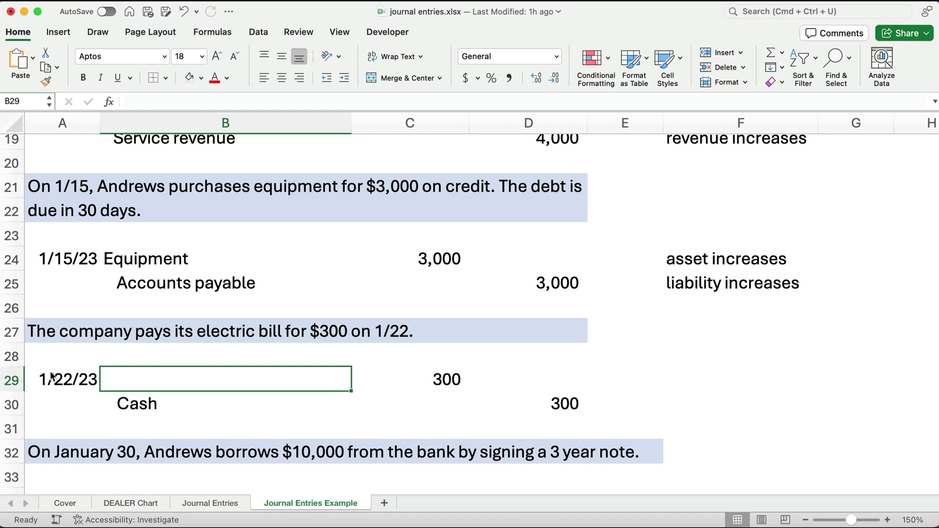
text(U)
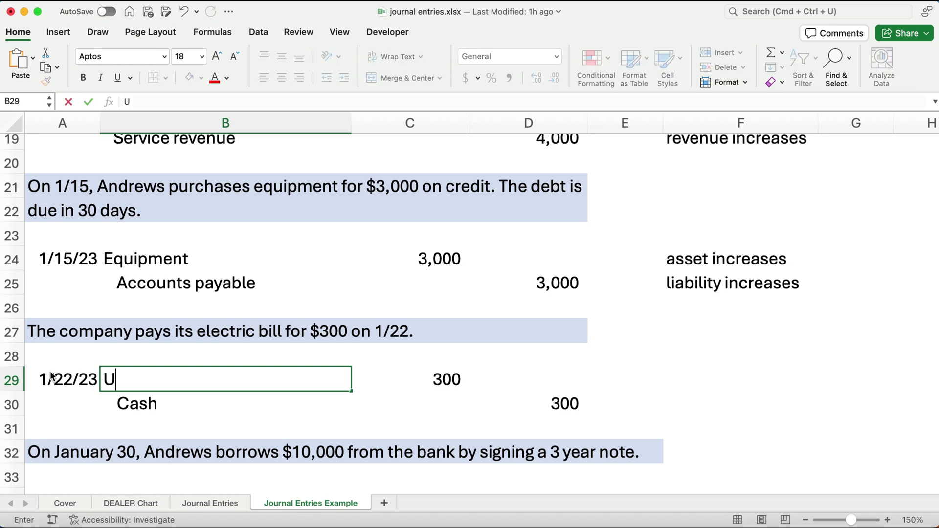
text(tilities expense)
Enter the notes "expense increases" in F29 and "asset decreases" in F30 beside the January 22 entry
key(Tab)
key(Tab)
key(Tab)
key(Tab)
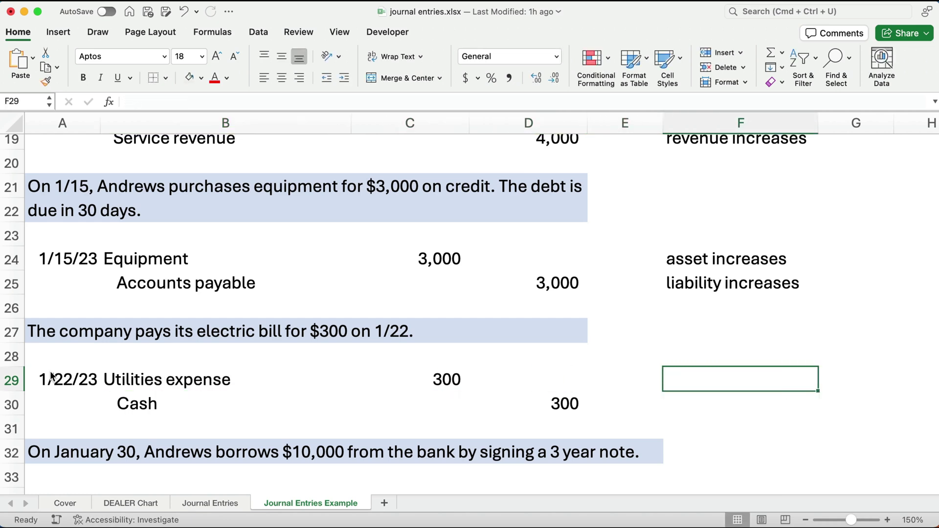
text(expe)
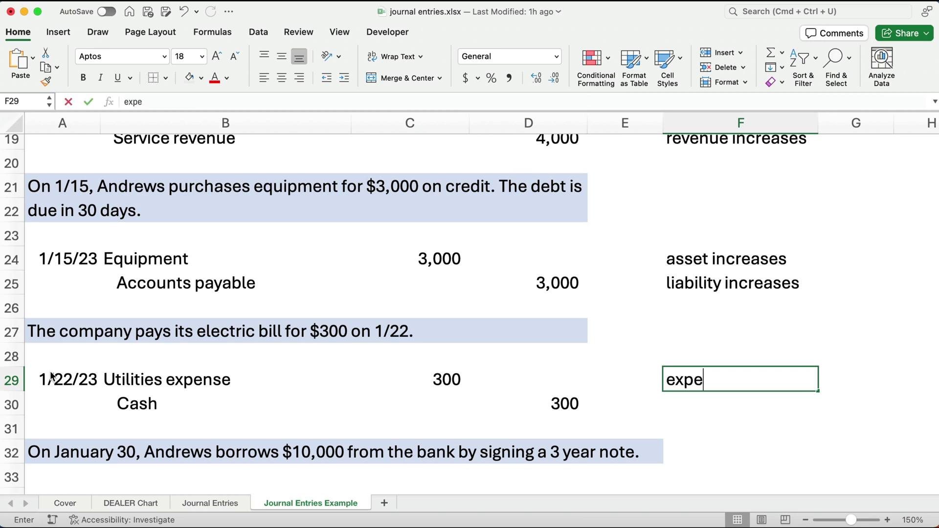
text(nse increases)
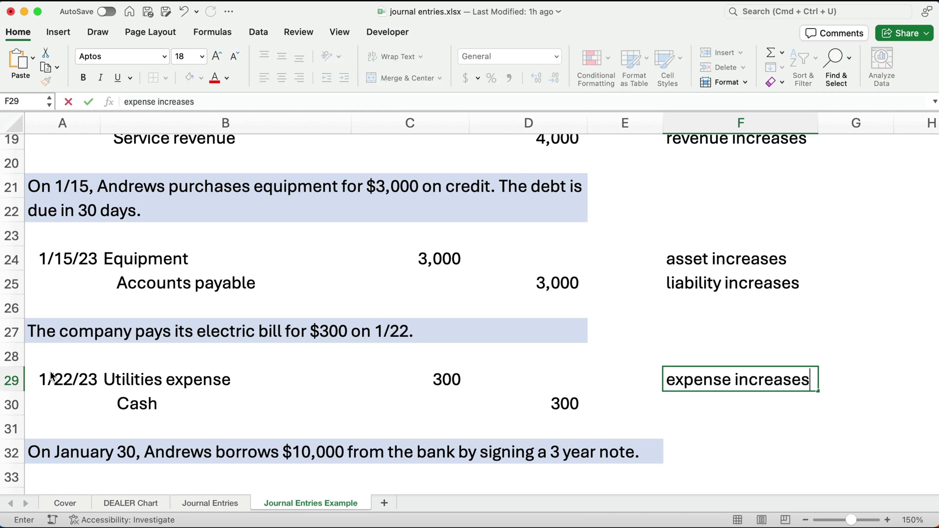
key(Return)
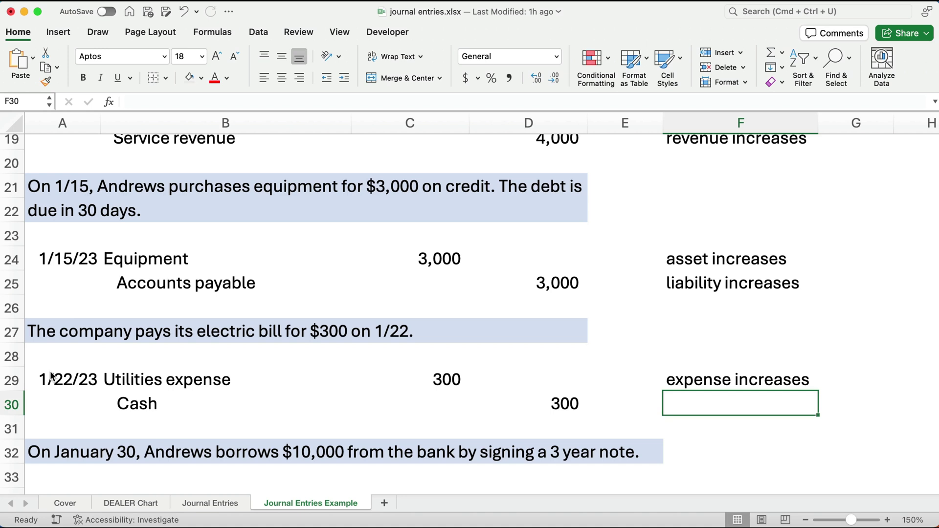
text(asset decreases)
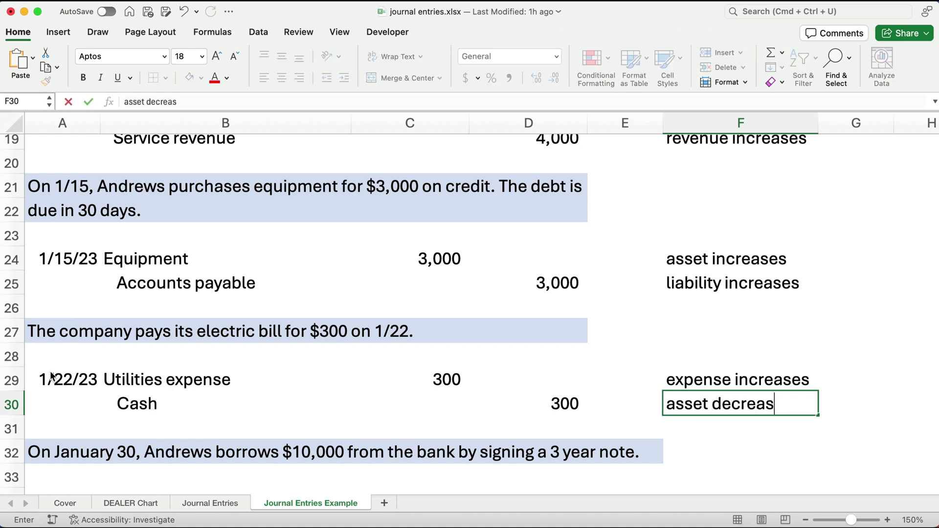
key(Return)
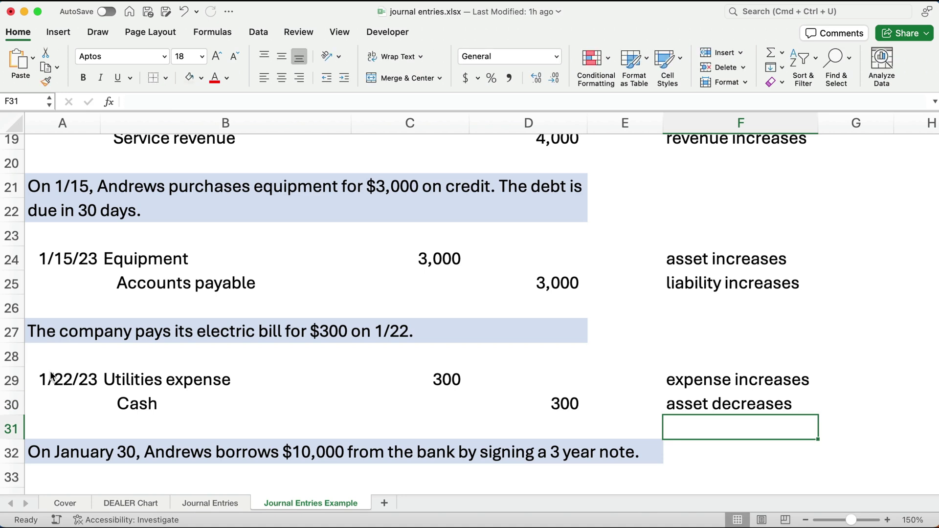
Enter the date 1/30/23 in A34 for the bank loan transaction
scroll(54, 382, down, 4)
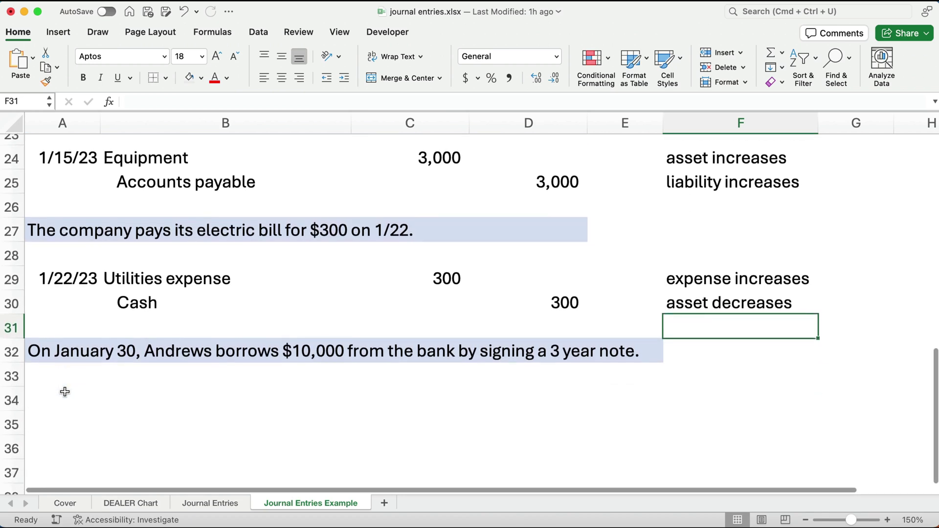
scroll(61, 393, down, 2)
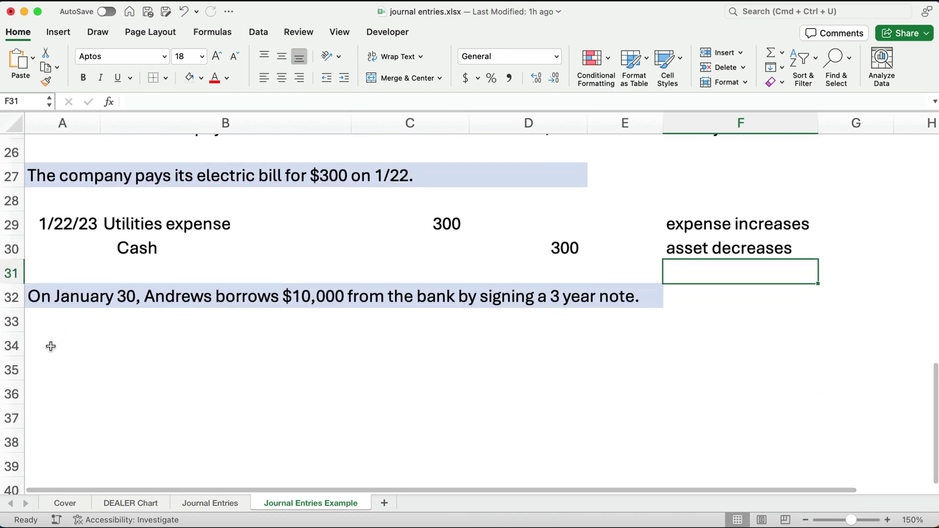
click(68, 347)
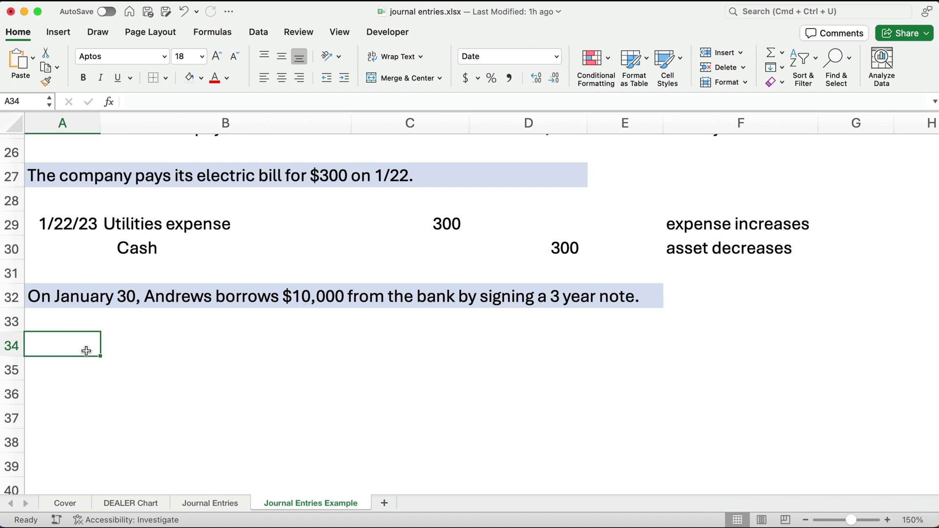
text(1/30)
key(Return)
Enter the debit account Cash in B34 and the indented credit account Notes payable in B35
key(Right)
key(Up)
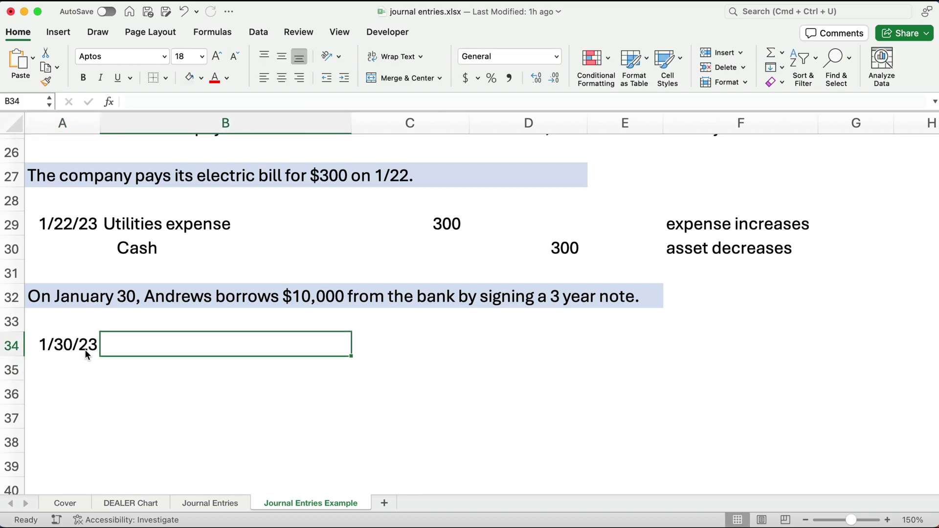
text(Cash)
key(Return)
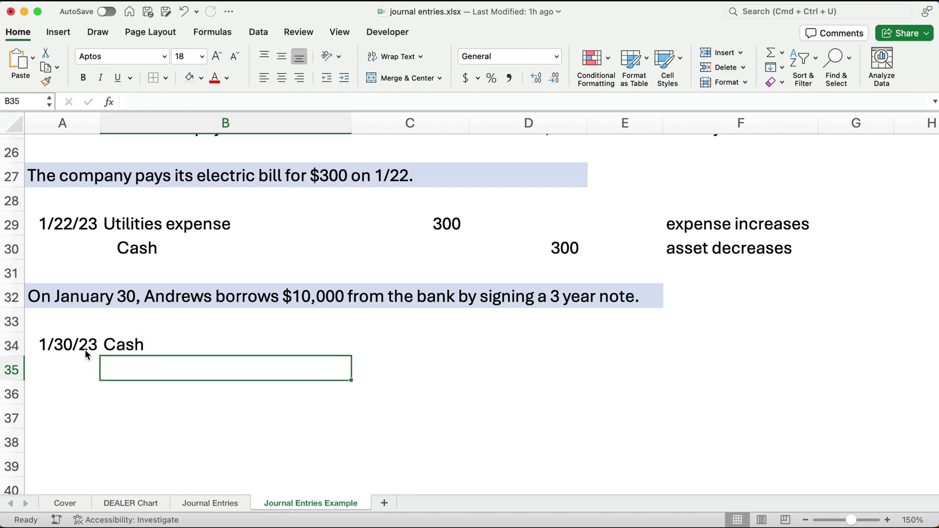
text(Notes)
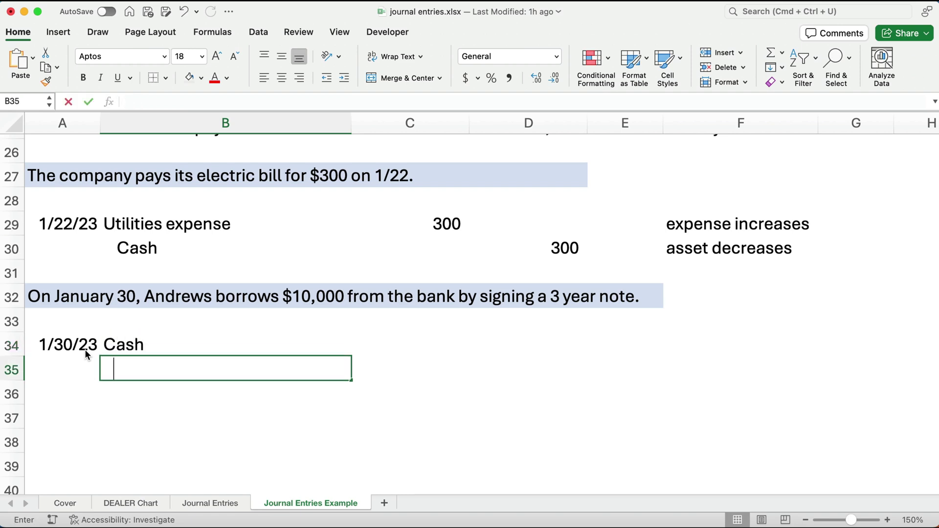
text( payable)
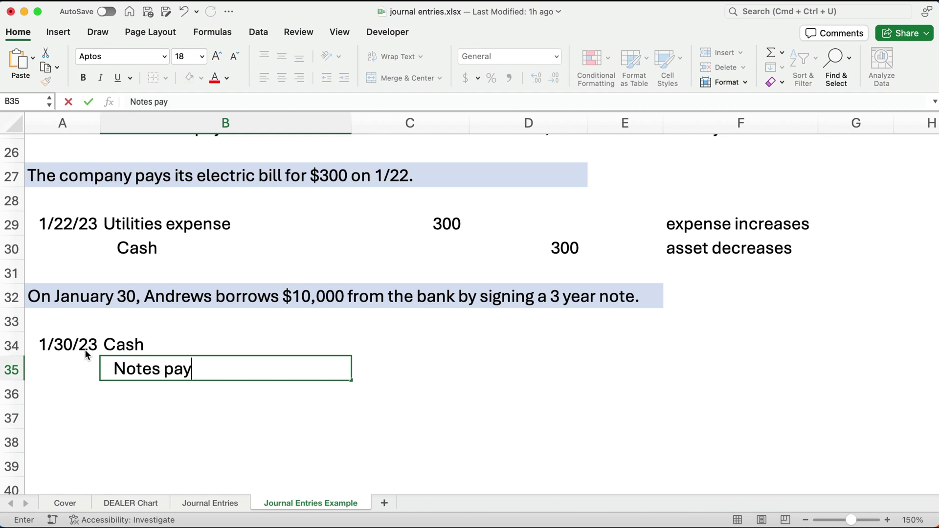
Enter the debit amount 10000 in C34 for Cash and the credit amount 10000 in D35 for Notes payable
key(Tab)
key(Up)
text(14)
key(BackSpace)
text(0000)
key(Return)
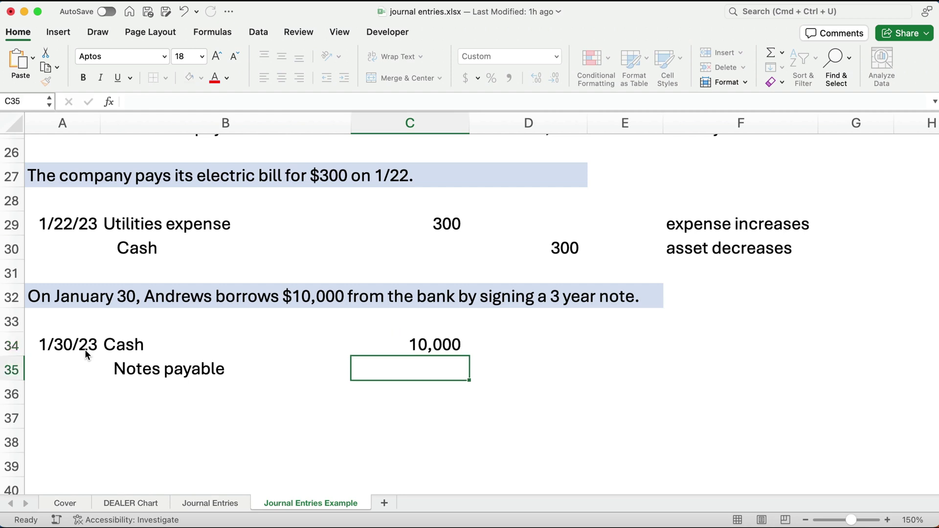
key(Right)
text(10000)
Enter the note "asset increases" in F34 beside the Cash line of the January 30 entry
key(Right)
key(Right)
key(Up)
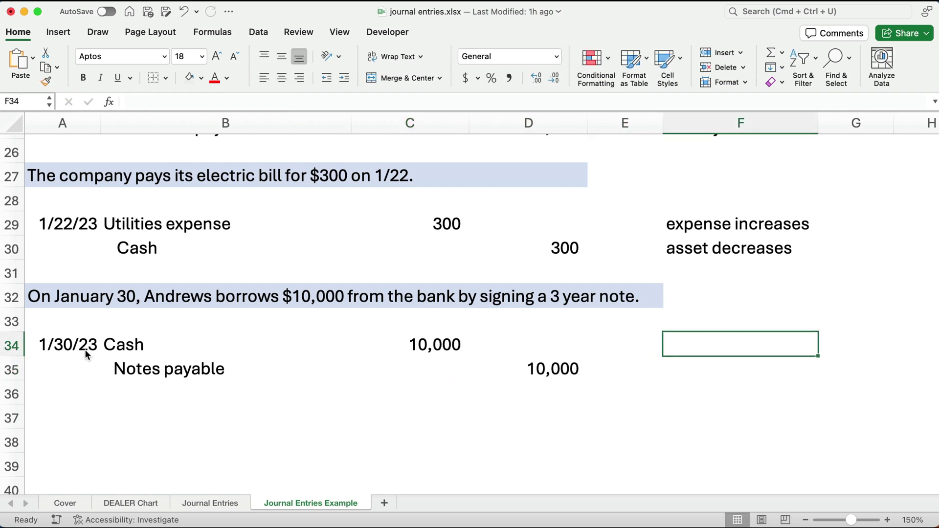
text(asset )
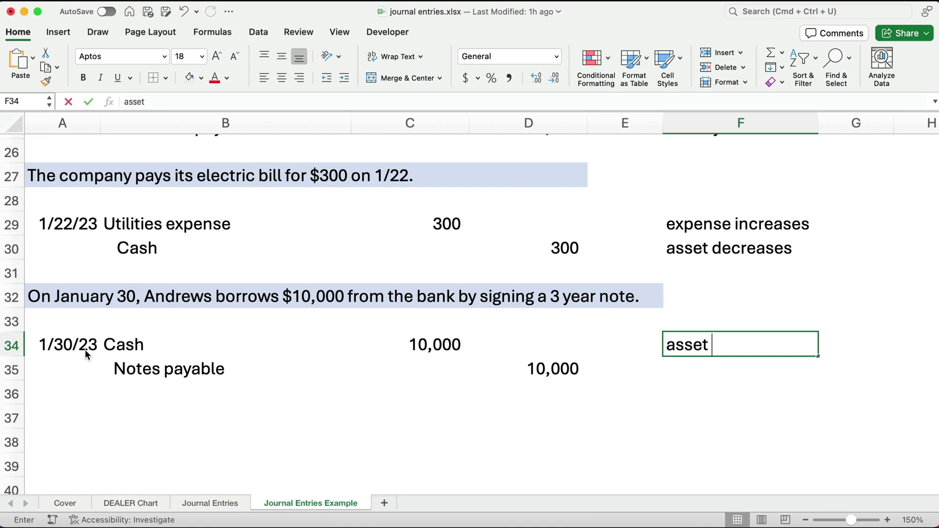
text(increas)
key(BackSpace)
key(BackSpace)
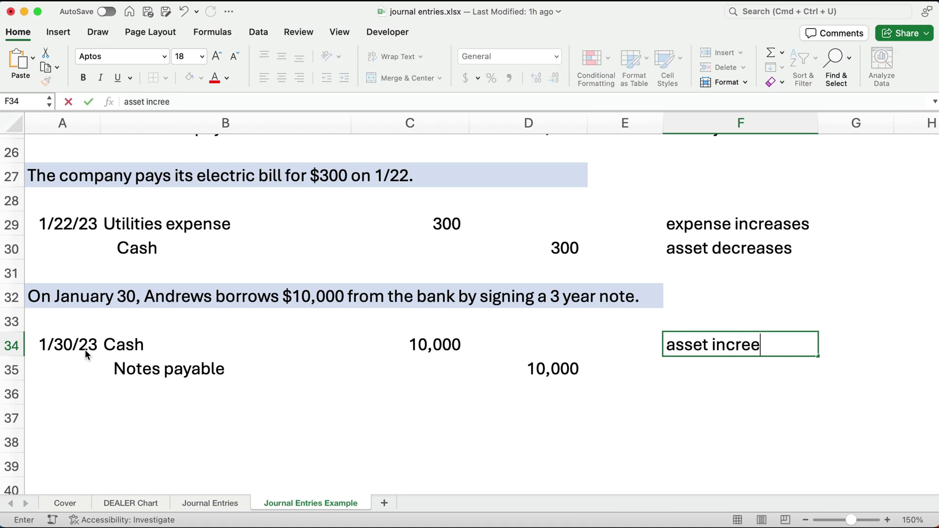
text(ases)
key(Return)
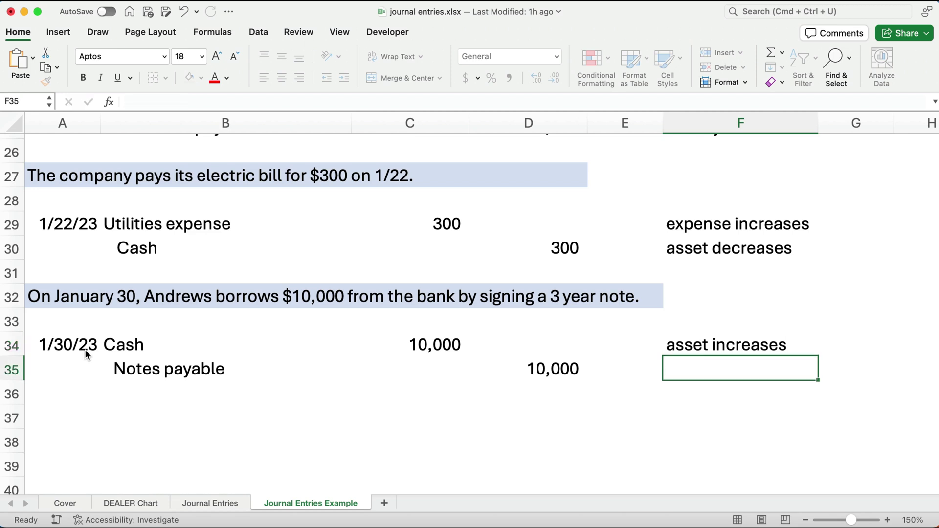
Enter the note "liability increases" in F35 beside the Notes payable line
text(liea)
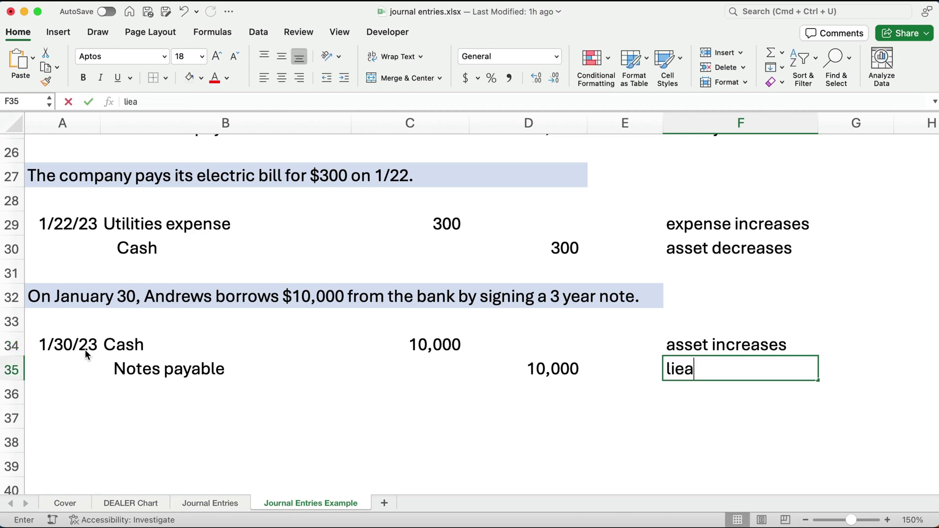
key(BackSpace)
key(BackSpace)
text(abil)
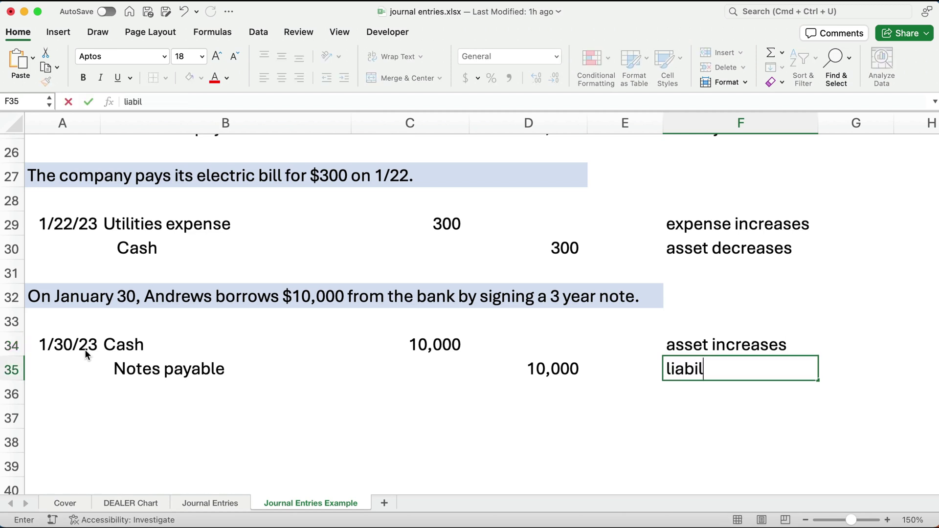
text(ity increases)
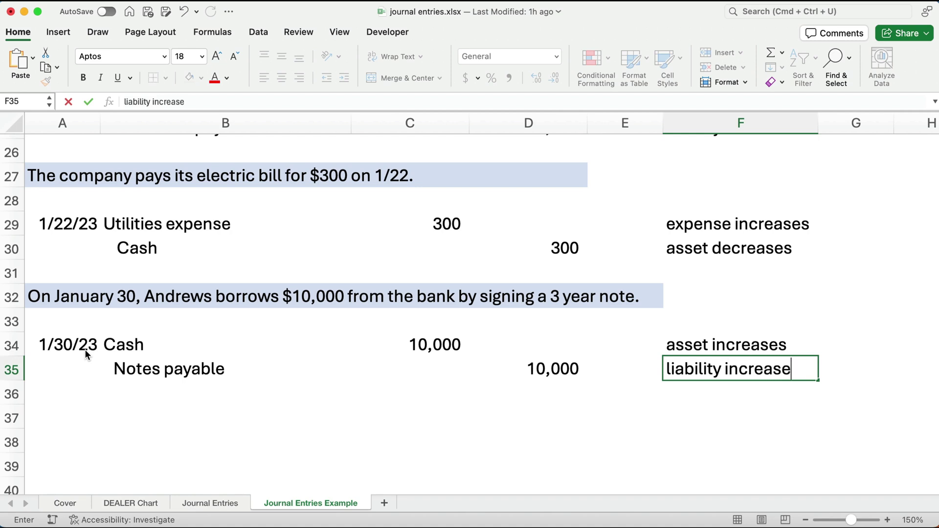
key(Return)
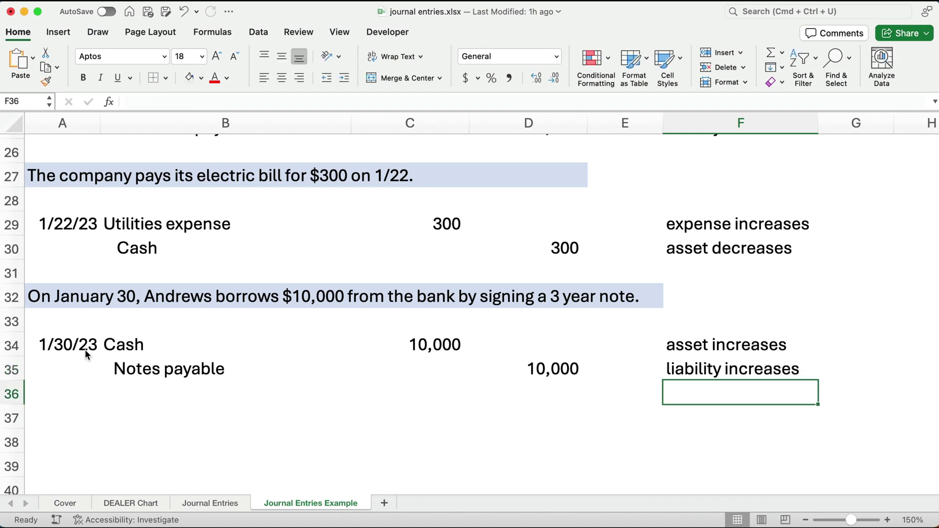